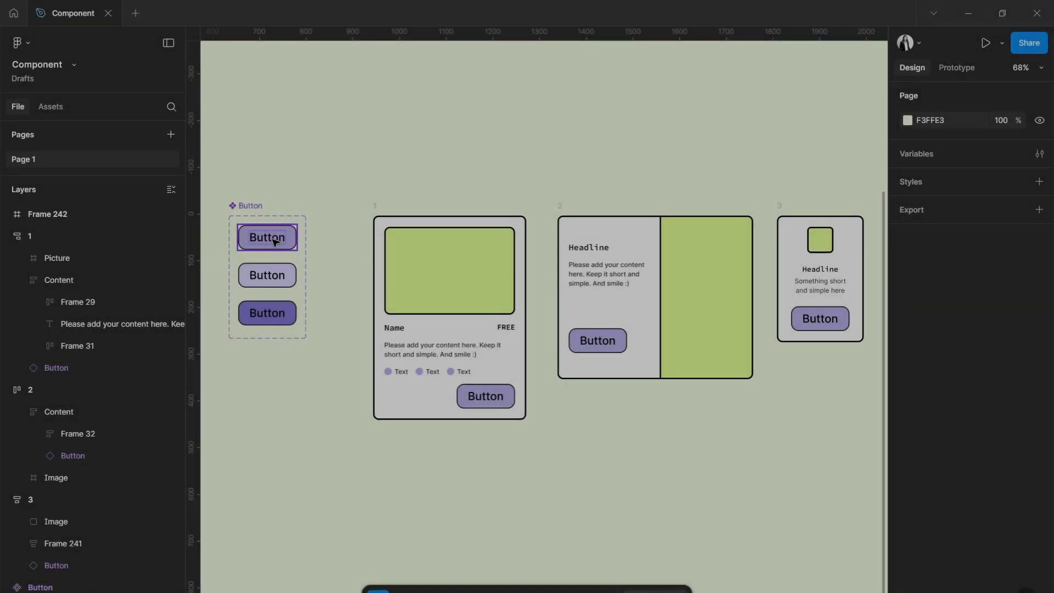
Set the fill of the Default variant in the Button component set to C7F8FB.
left_click(267, 237)
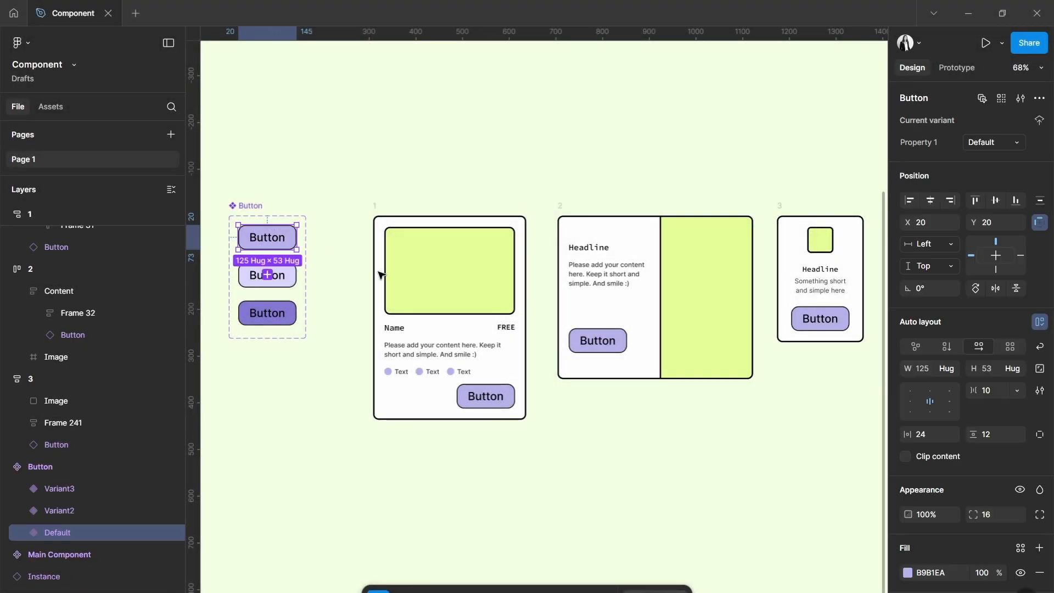
left_click(907, 572)
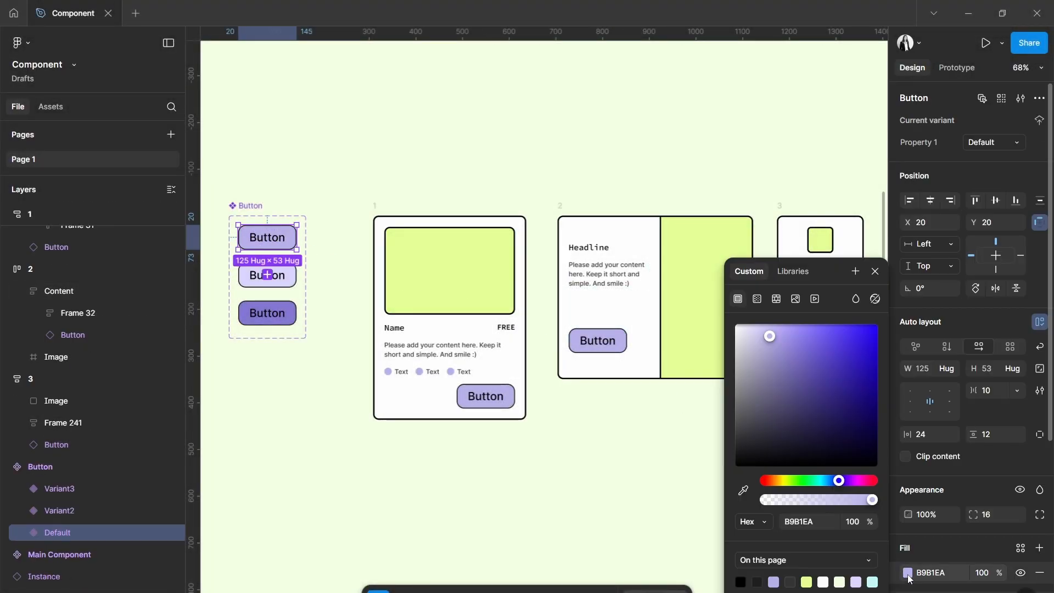
left_click(872, 580)
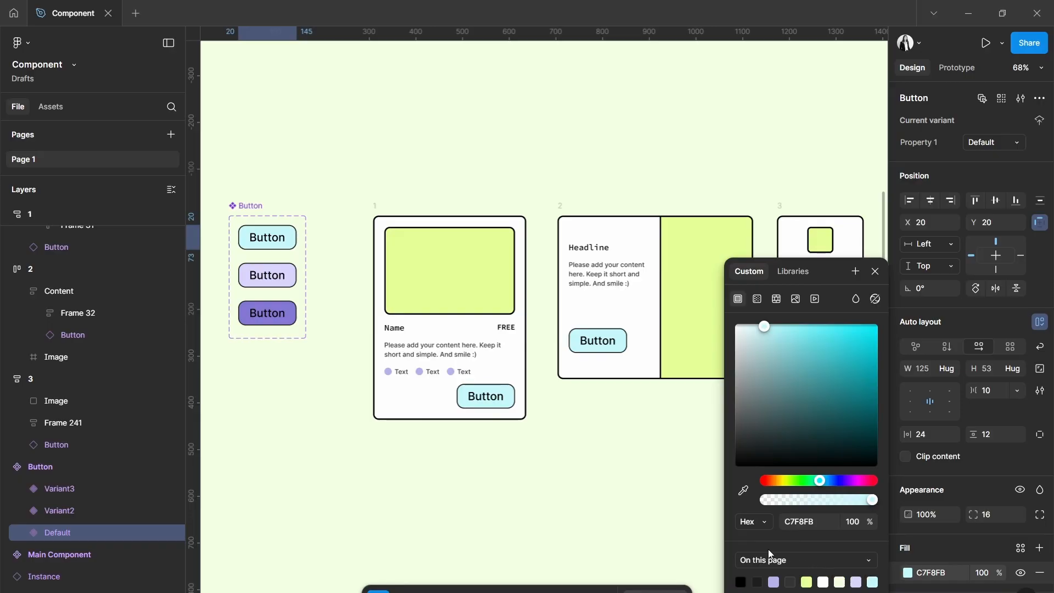
left_click(668, 508)
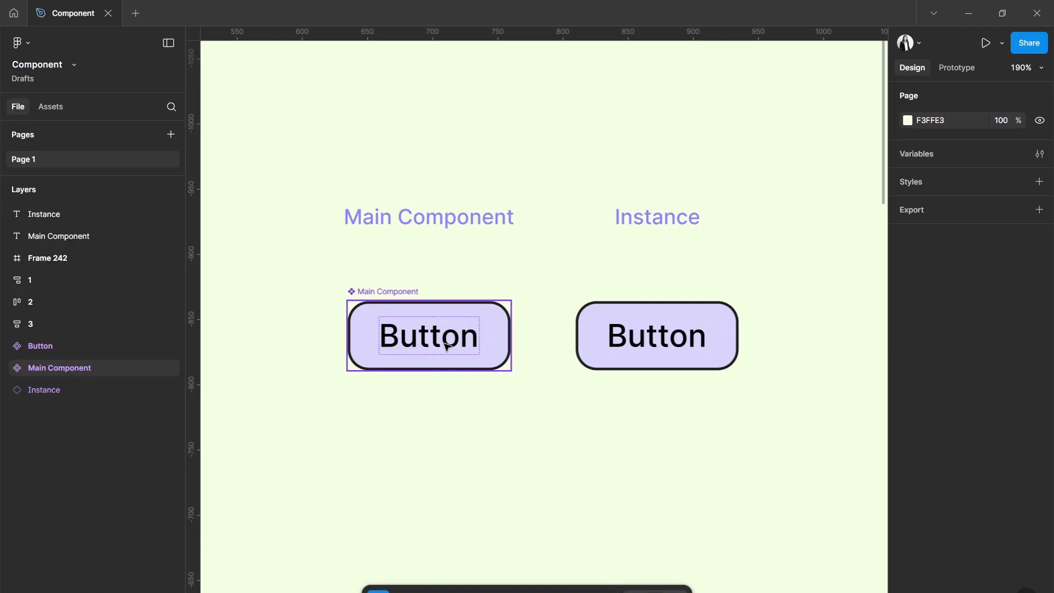
Change the fill of the Main Component button to light cyan C7F8FB.
left_click(446, 346)
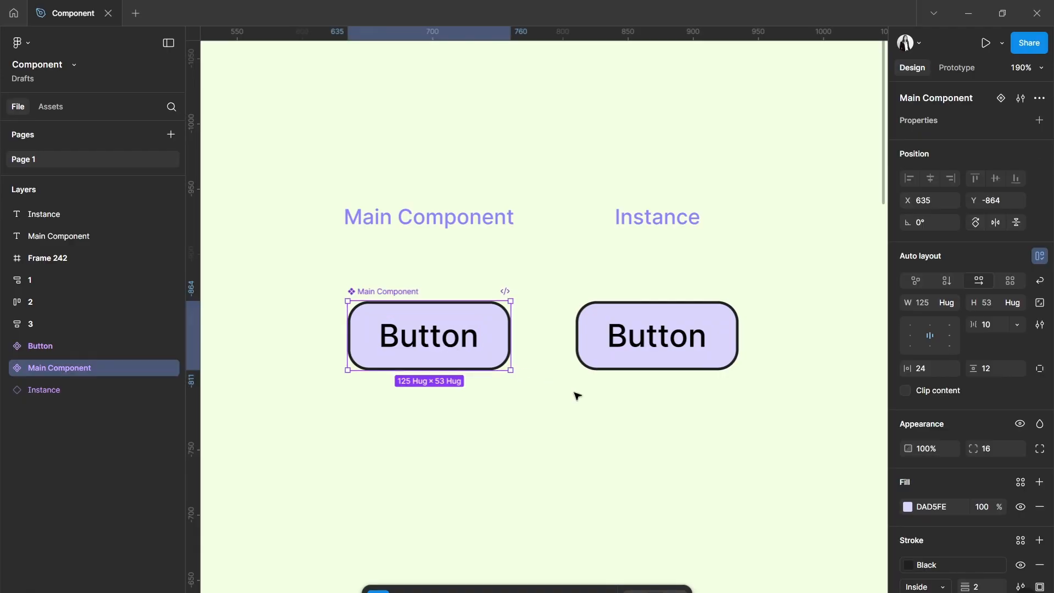
left_click(908, 507)
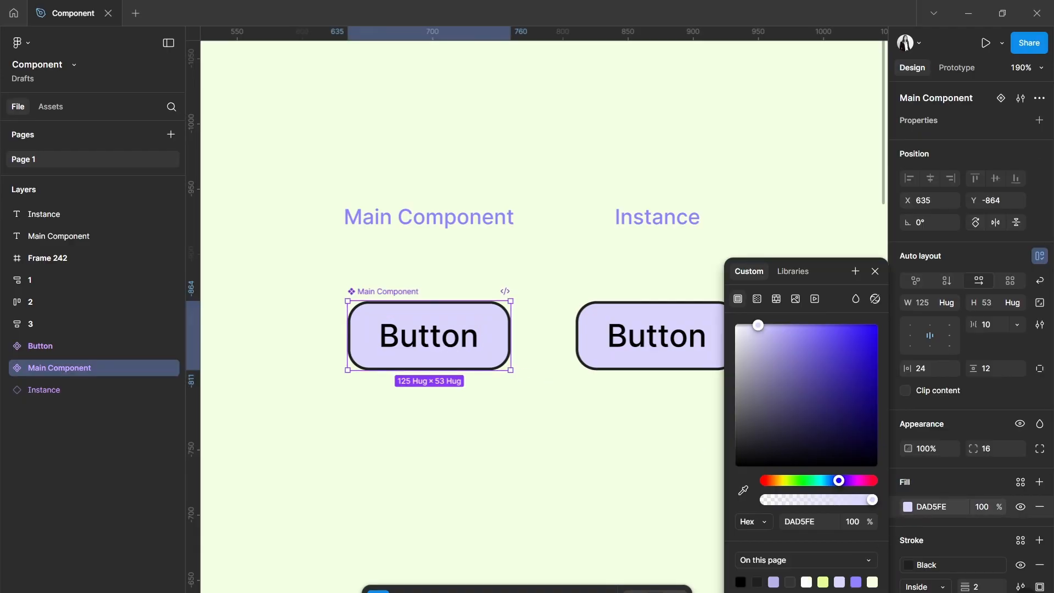
left_click(744, 590)
left_click(575, 476)
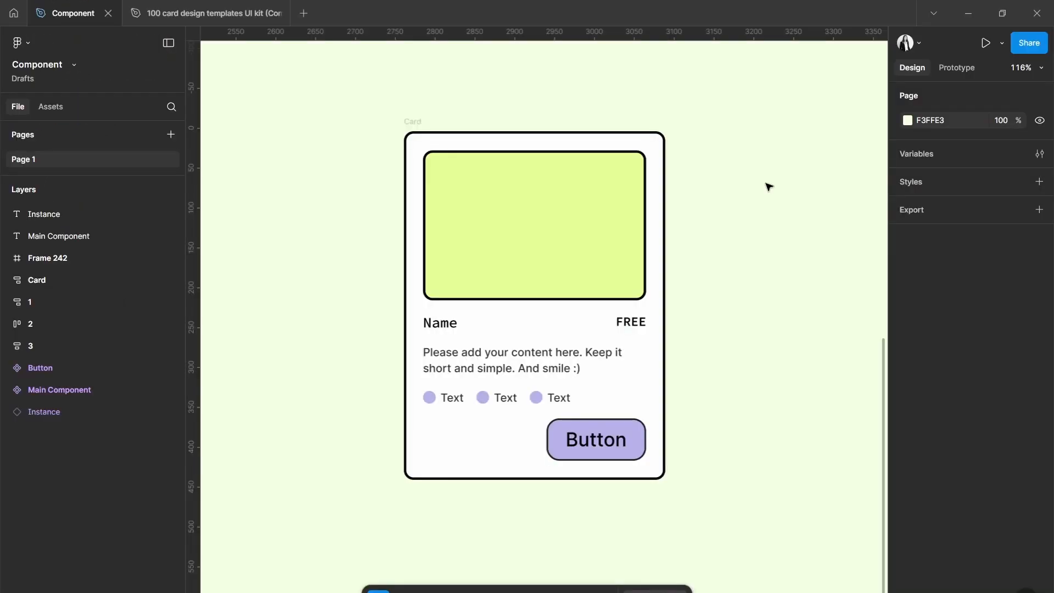
Convert the Card frame into a component.
left_click(594, 144)
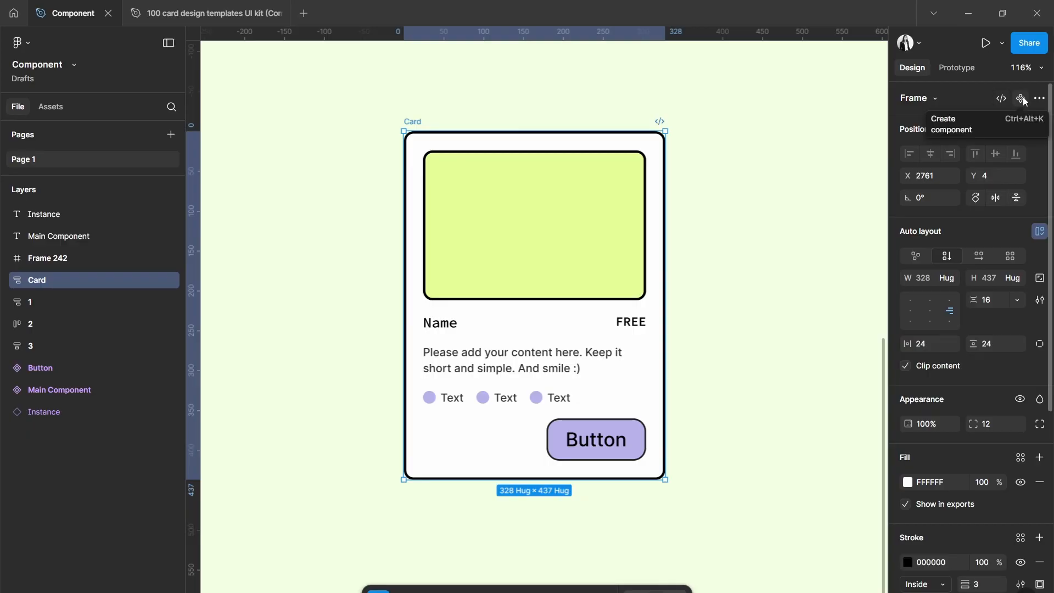
left_click(1023, 99)
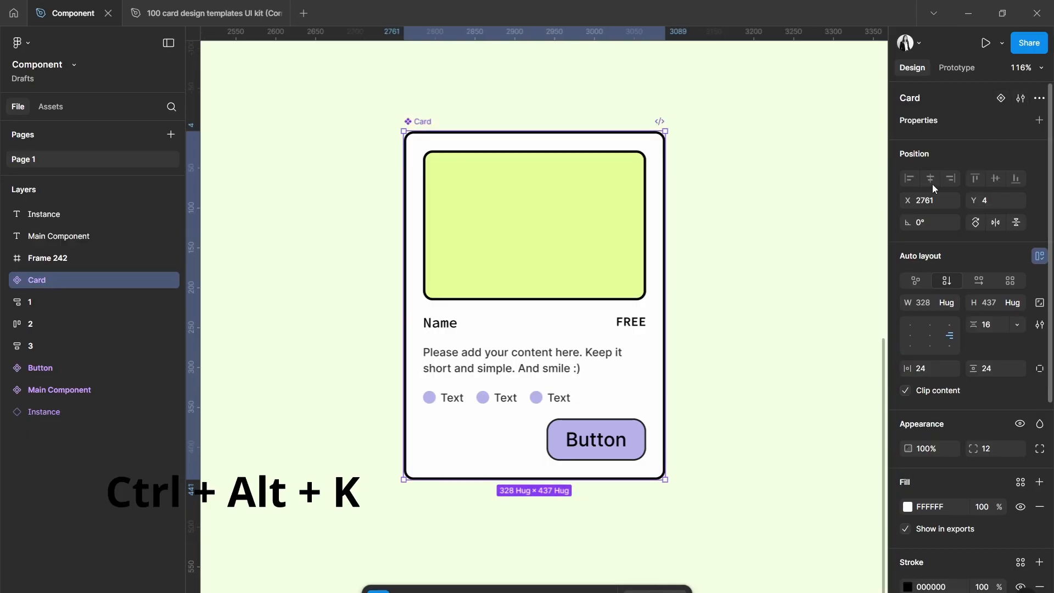
left_click(788, 330)
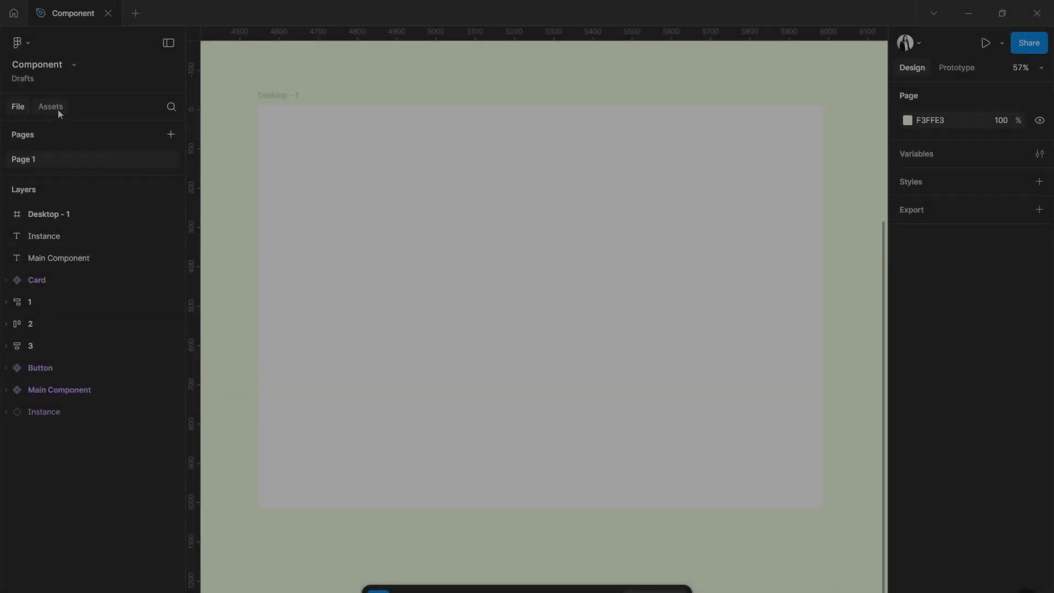
Search the assets for "card", place a Card instance in the Desktop - 1 frame and duplicate it into a row of three.
left_click(58, 110)
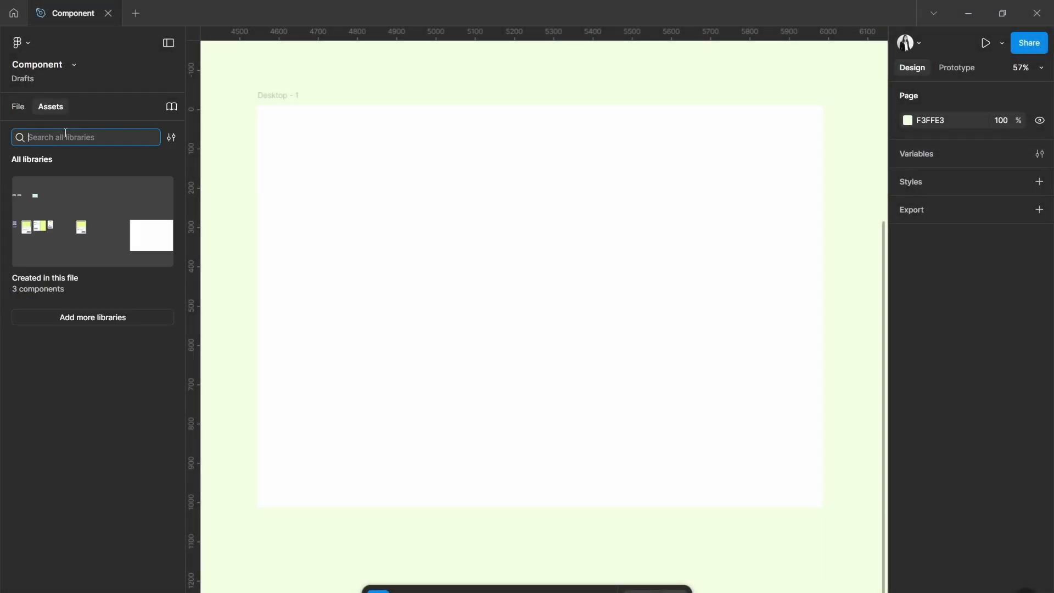
type("card")
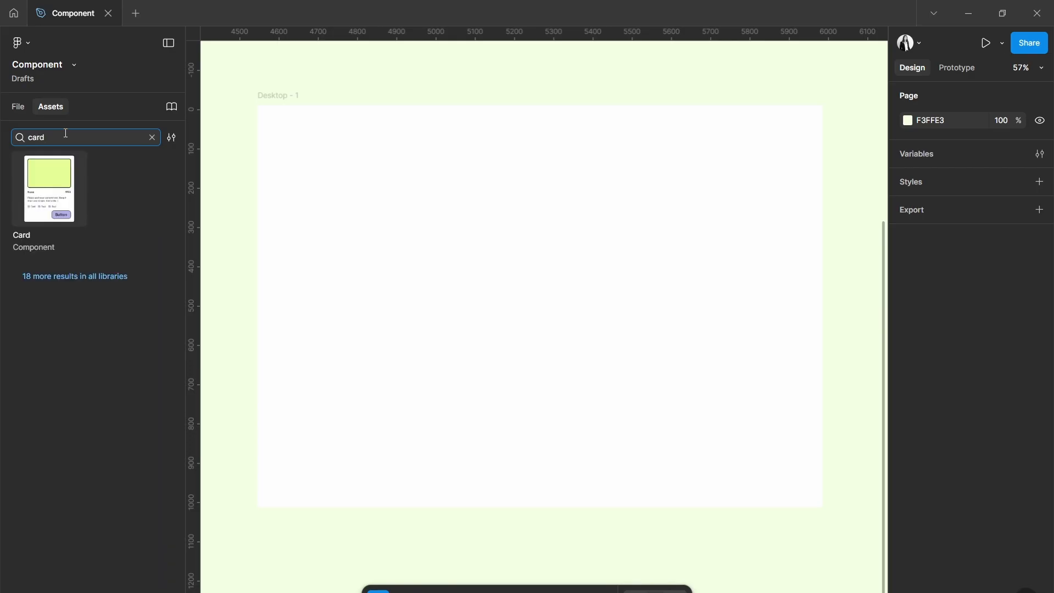
left_click_drag(49, 189, 546, 292)
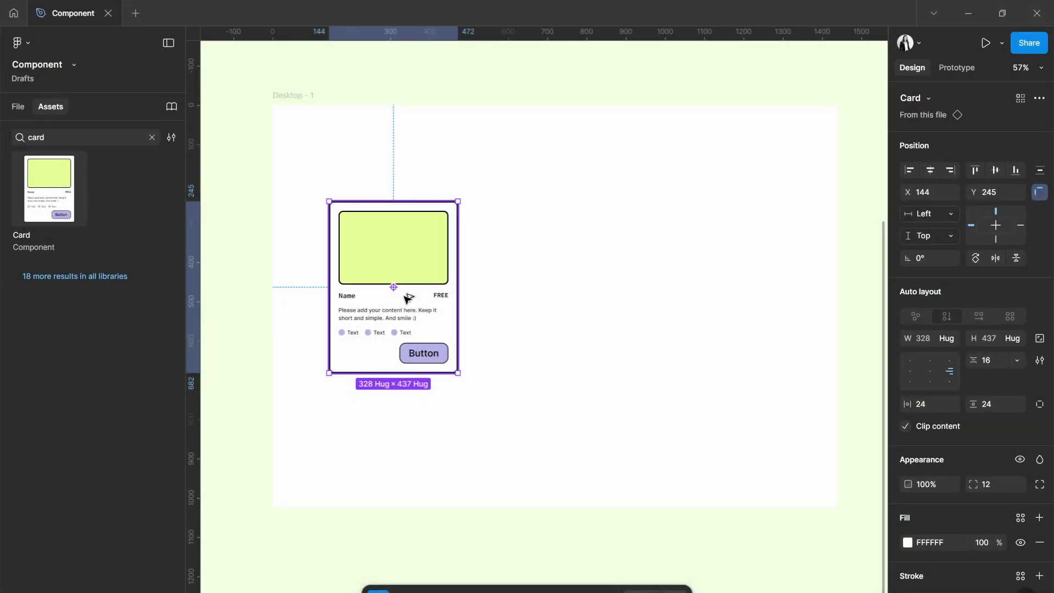
left_click_drag(407, 298, 547, 290, "alt")
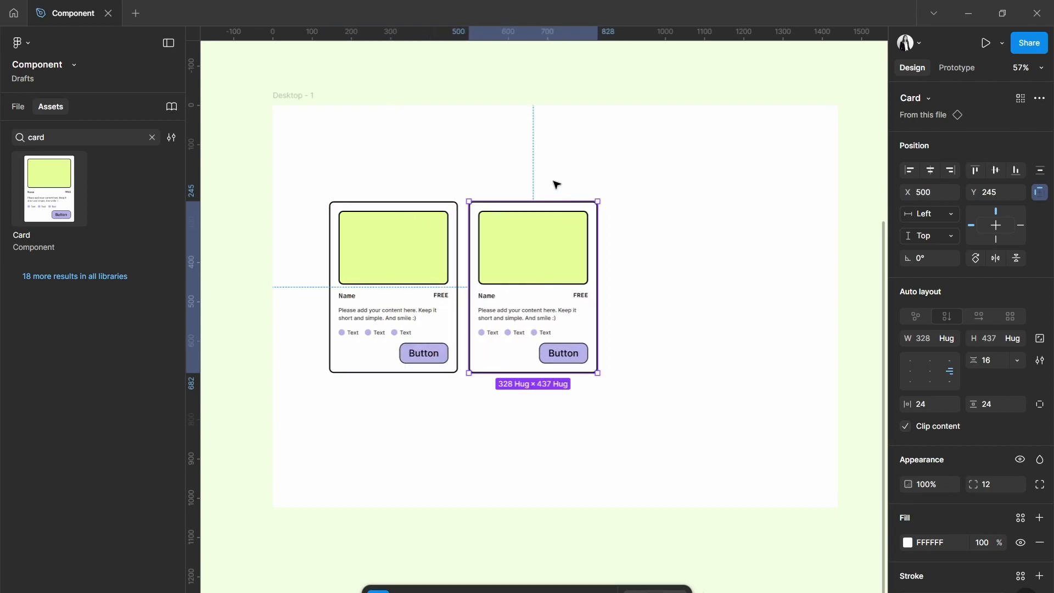
key("ctrl+d")
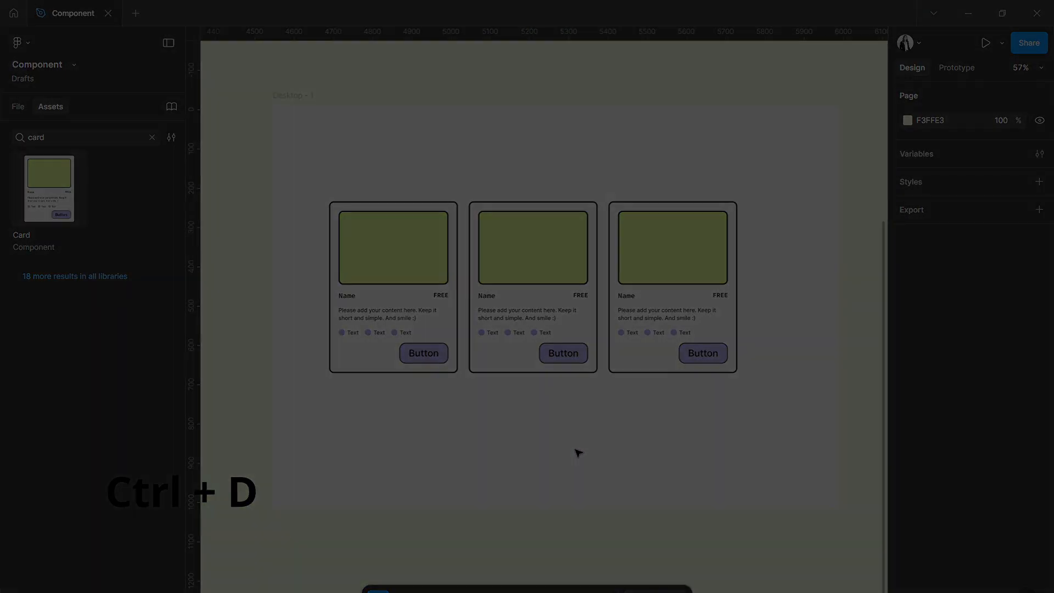
Search the quick insert window for "card" and place a Card instance in the Desktop - 1 frame.
key("shift+i")
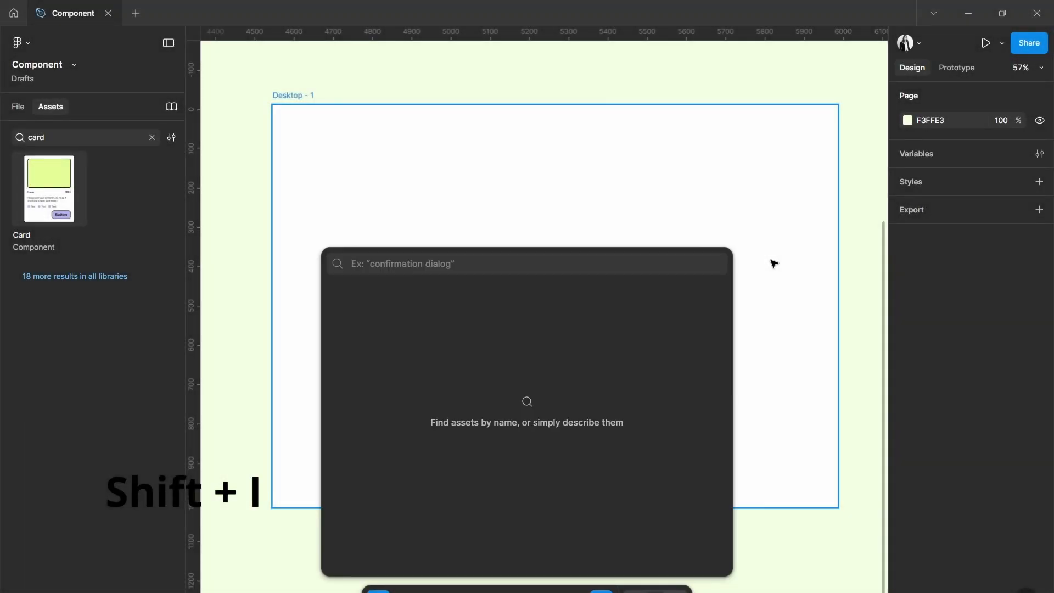
type("card")
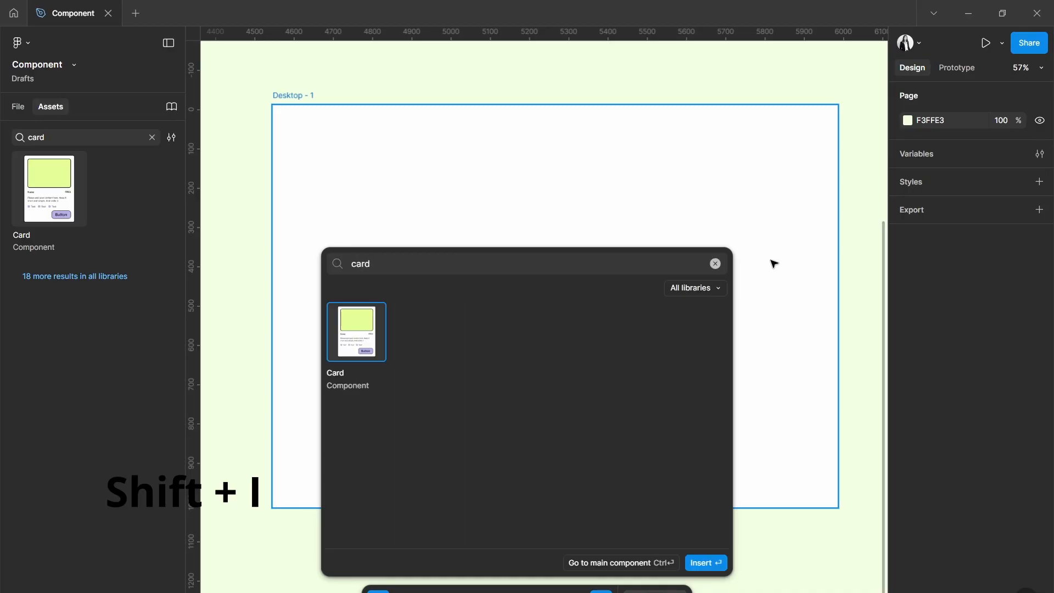
left_click_drag(354, 332, 539, 285)
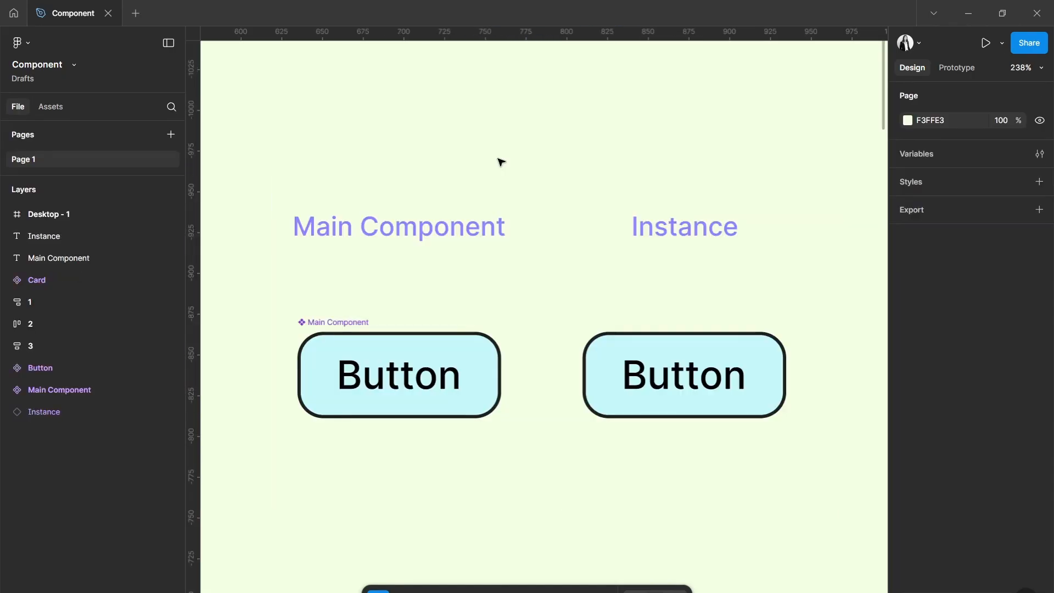
Delete the Main Component button and restore it from its remaining instance.
left_click(340, 323)
key("Delete")
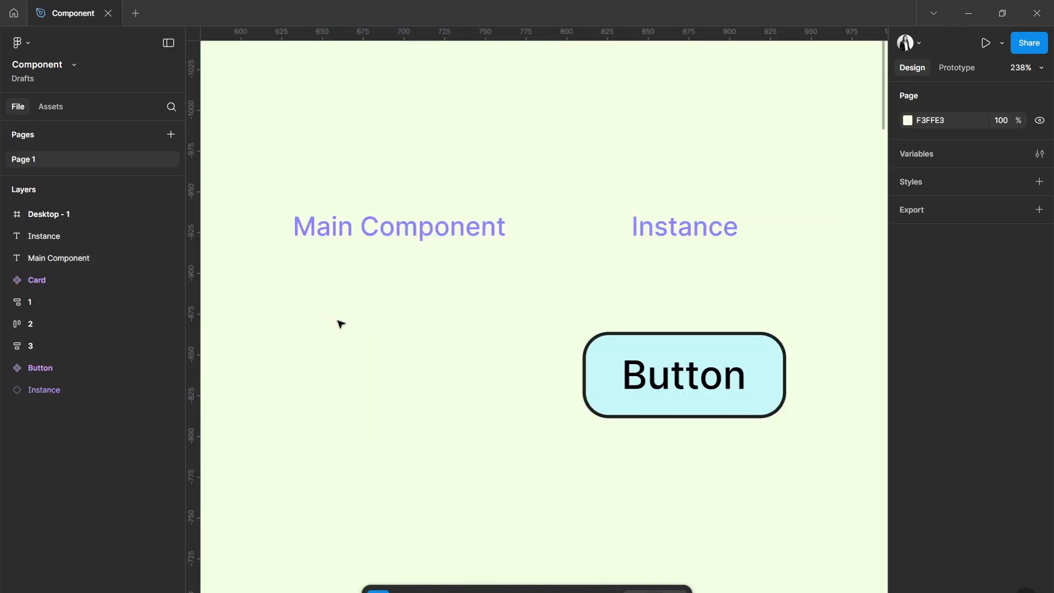
left_click(669, 372)
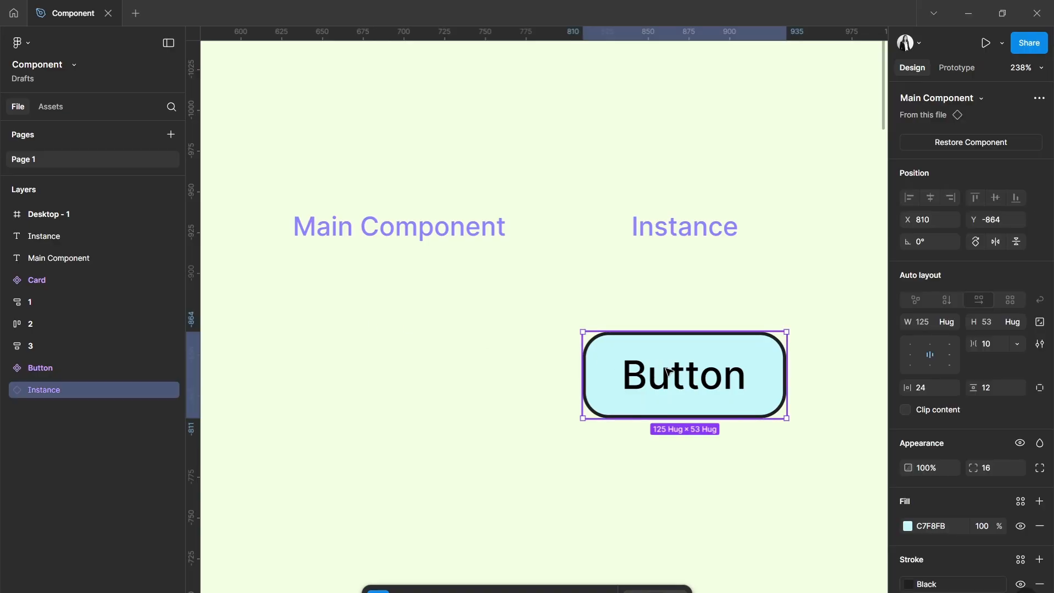
left_click(920, 145)
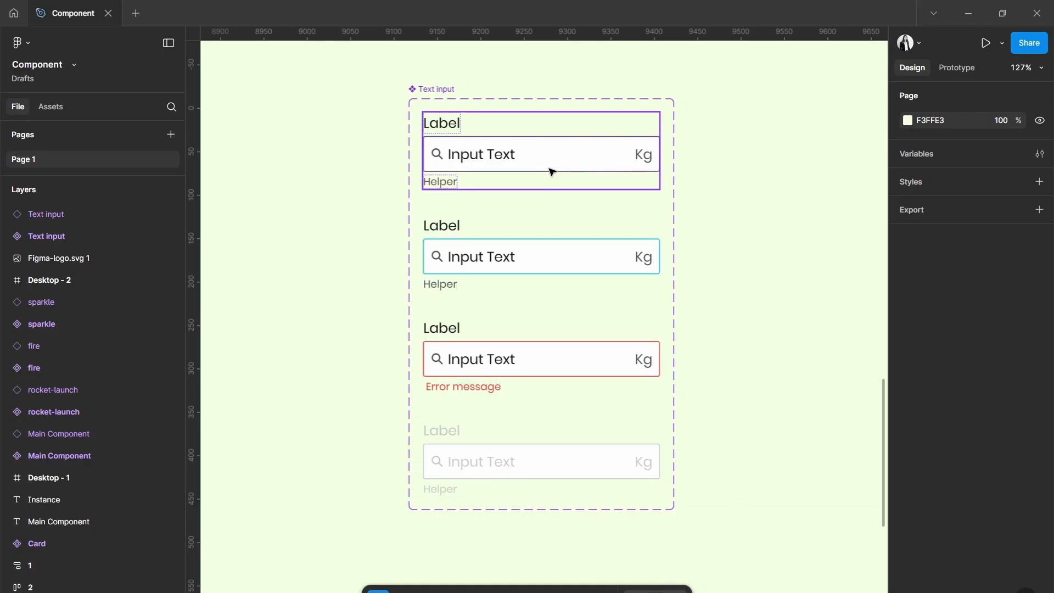
Look over the Enable, Focus and Error variants of the Text input component set.
left_click(552, 172)
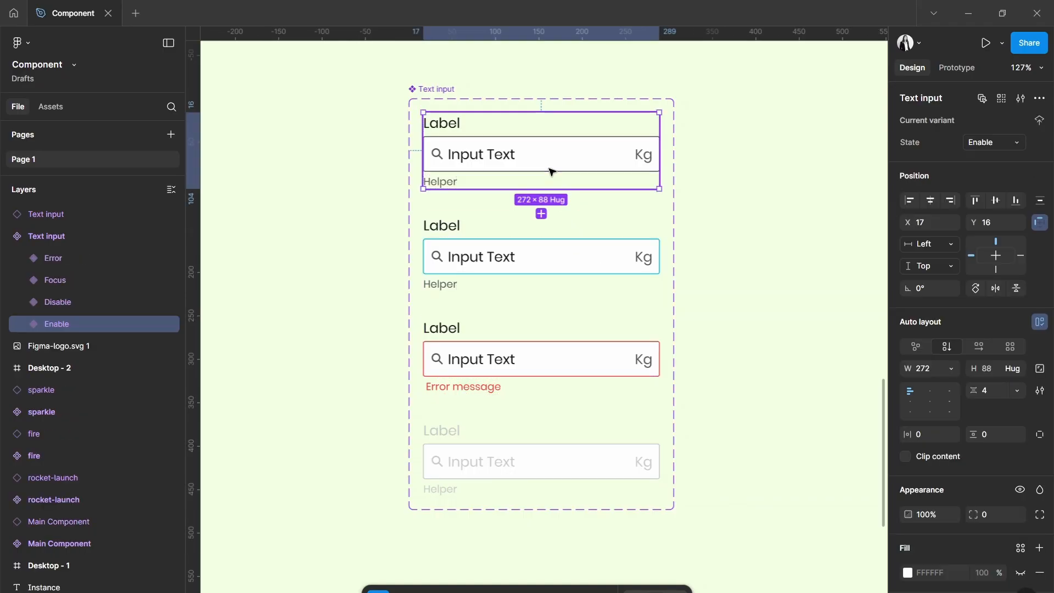
left_click(552, 261)
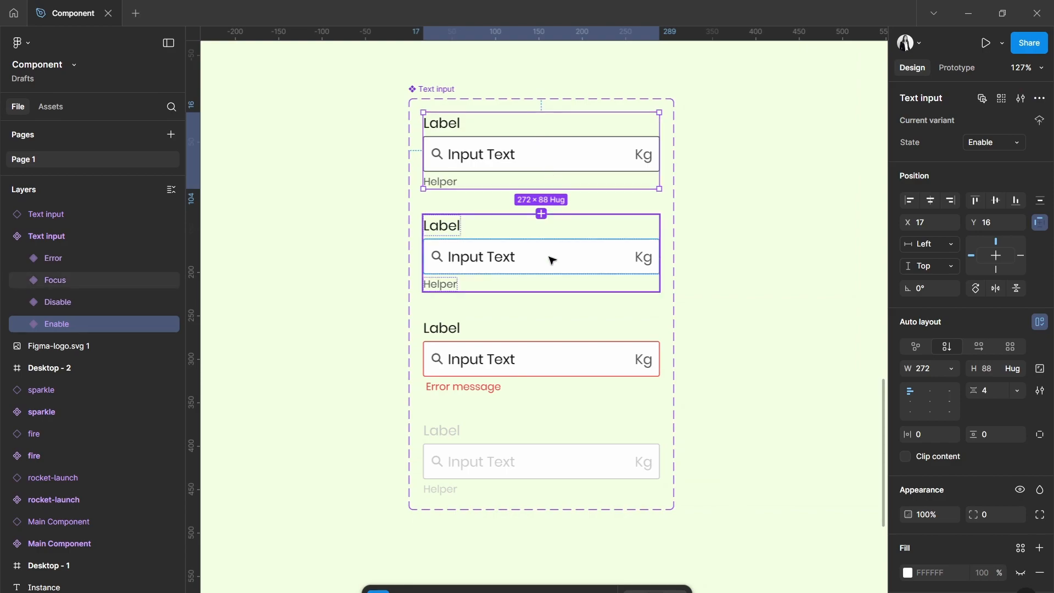
left_click(552, 362)
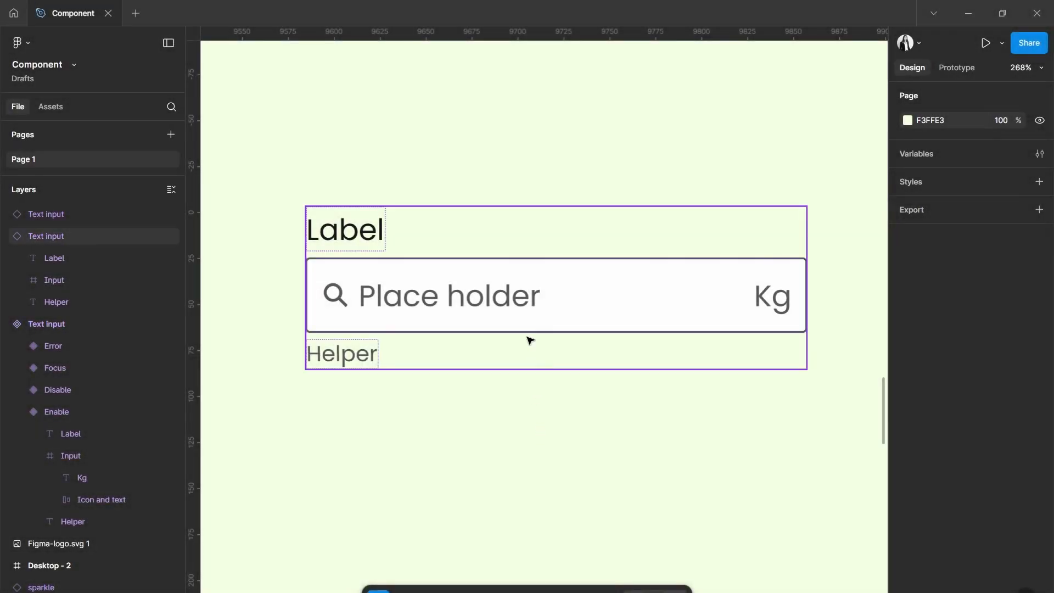
Switch the label of the placeholder Text input instance off and back on.
left_click(524, 318)
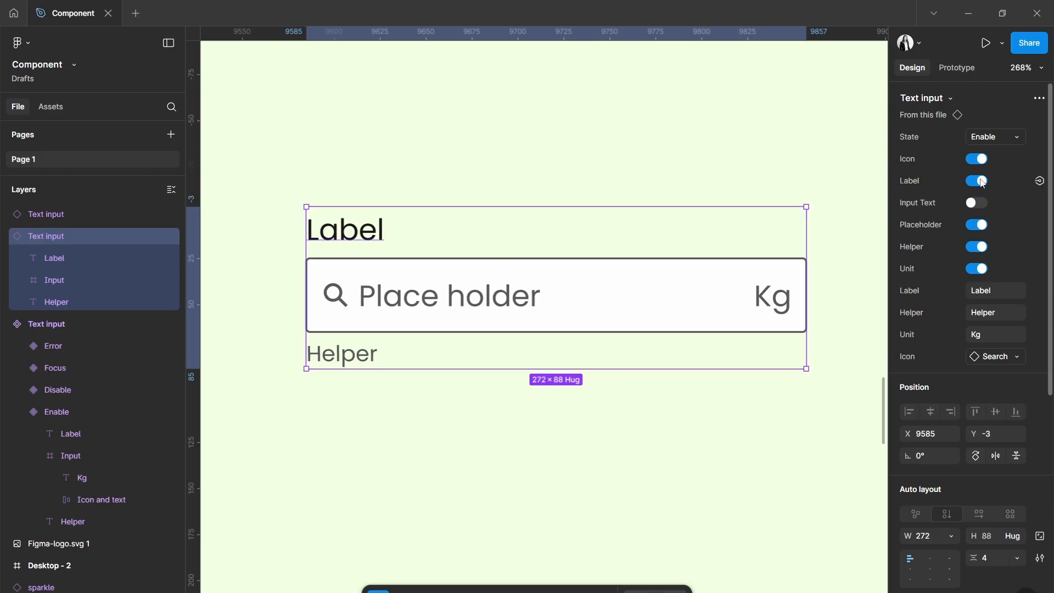
left_click(978, 181)
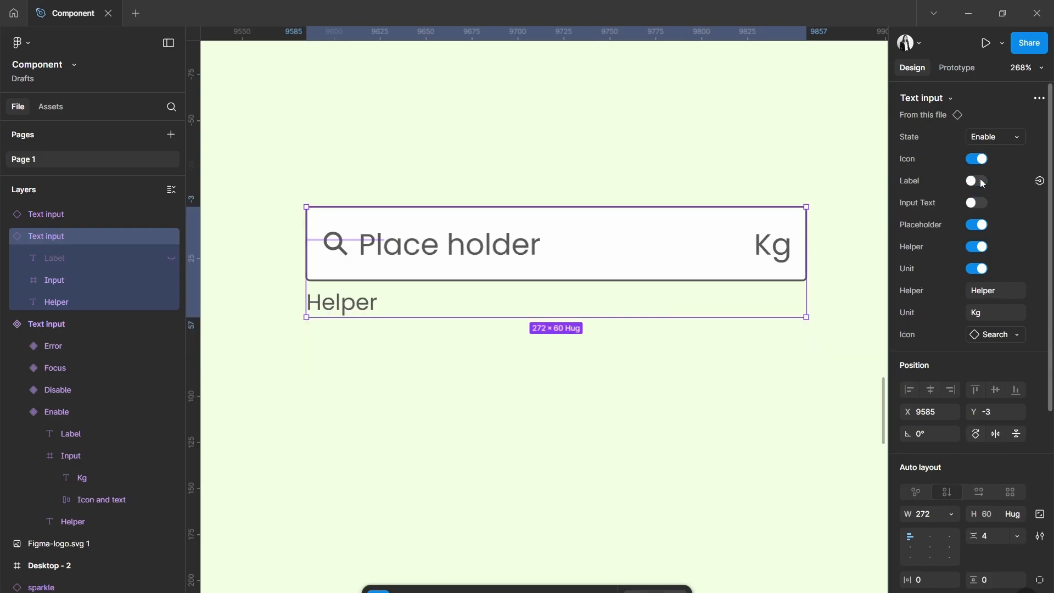
left_click(980, 182)
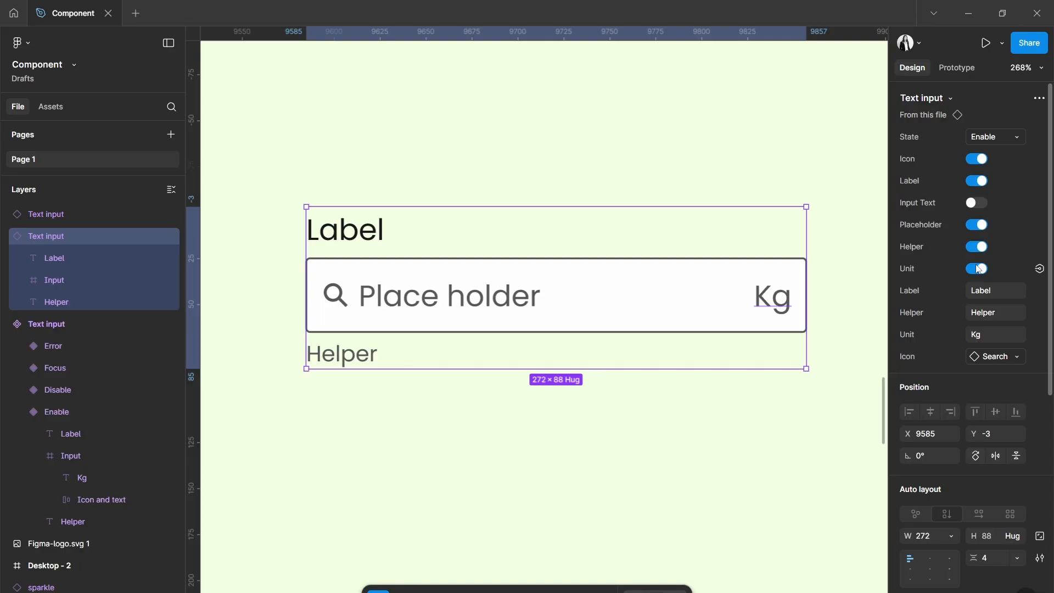
Set the label text of the Text input instance to "Enter Your E-mail".
left_click(996, 293)
type("Enter Your E-mail")
key("Return")
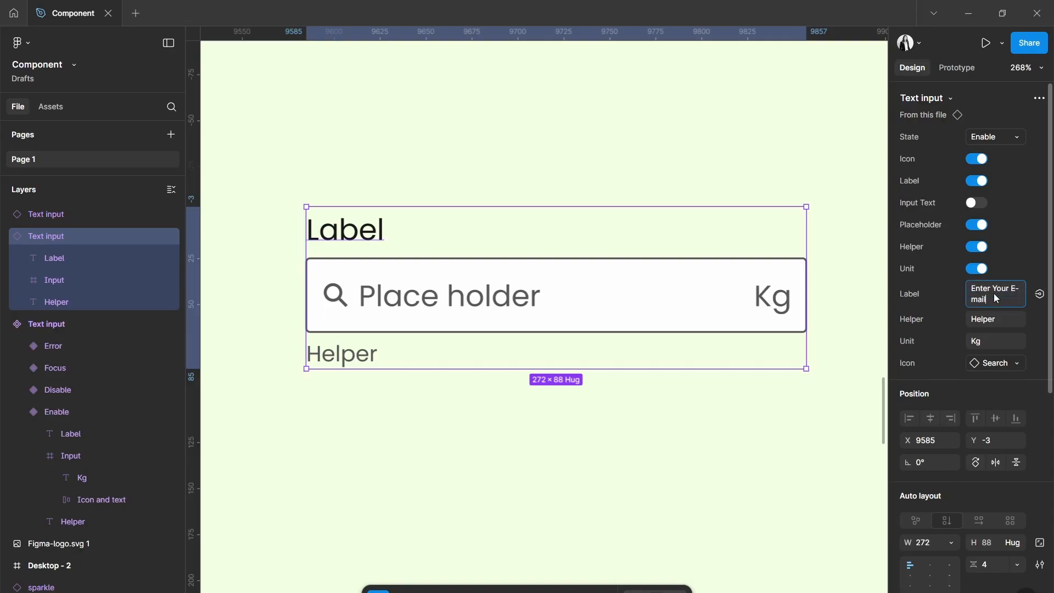
Swap the icon of the Text input instance for the sparkle component.
left_click(997, 364)
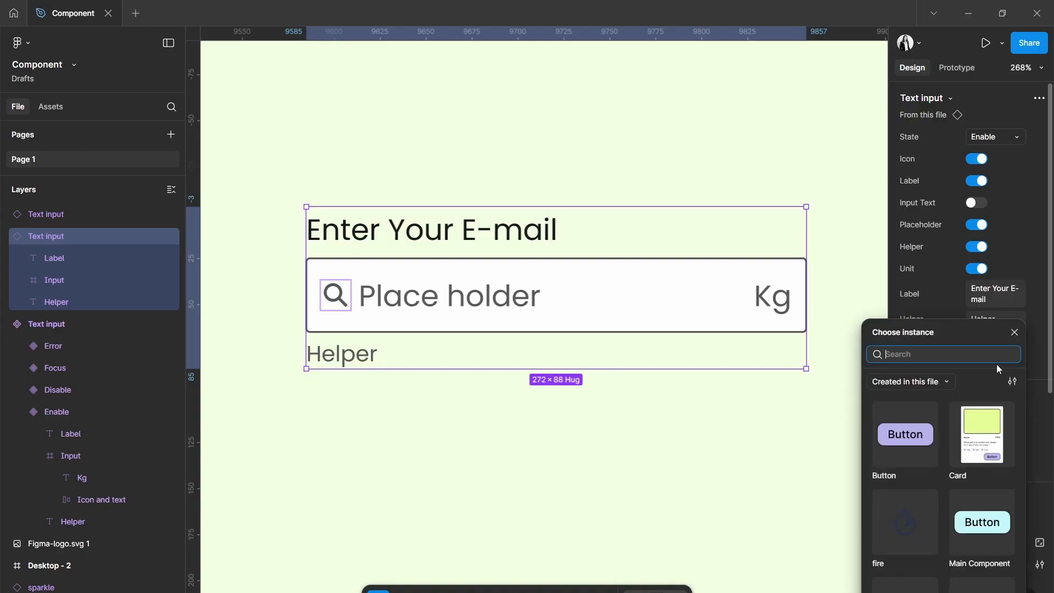
left_click(983, 585)
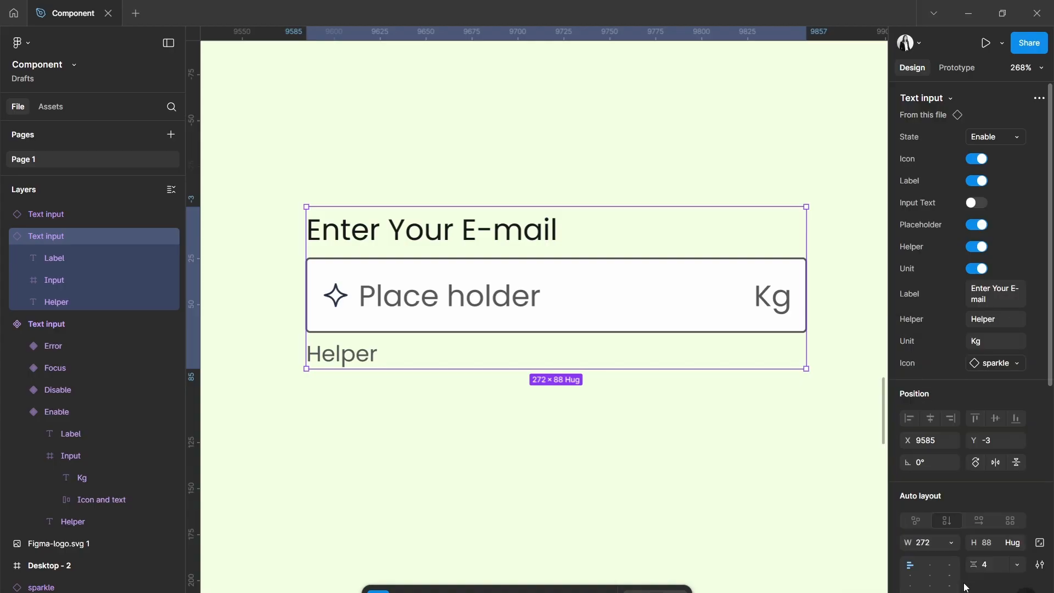
left_click(797, 503)
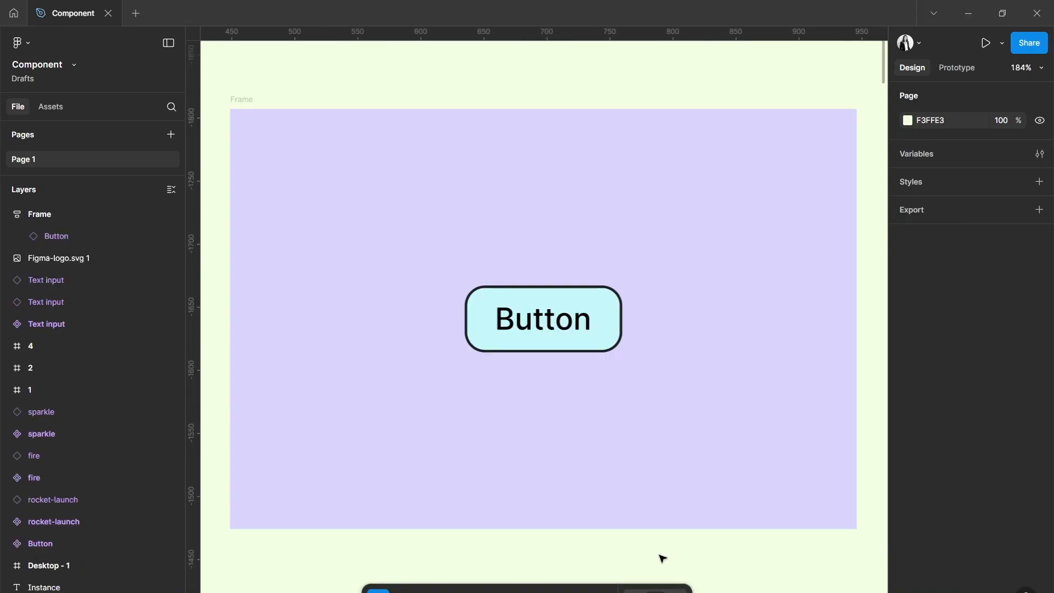
Go from the Button instance inside the purple frame to its main component.
left_click(543, 318)
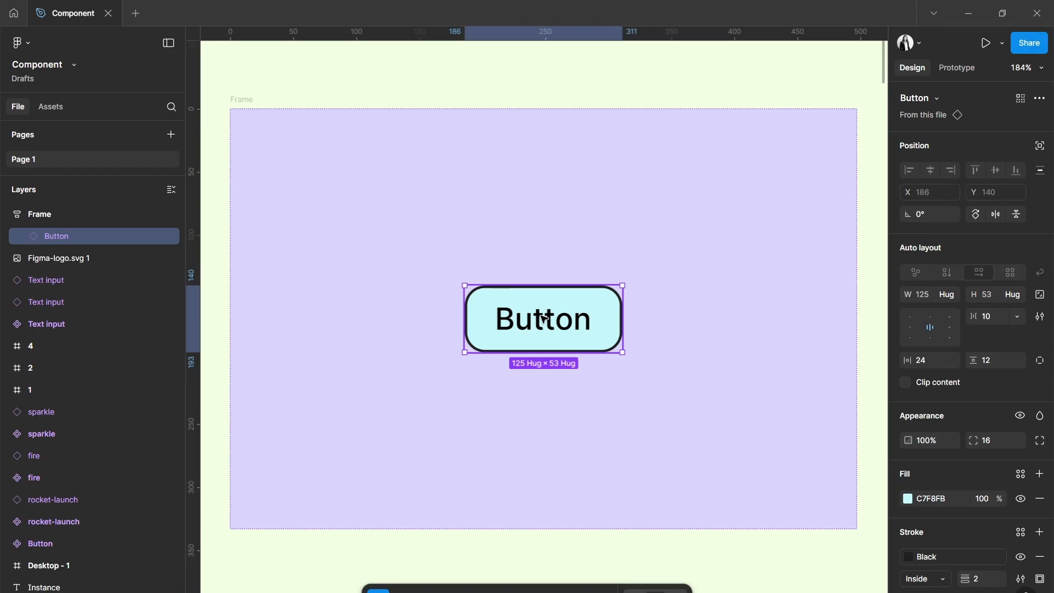
right_click(544, 317)
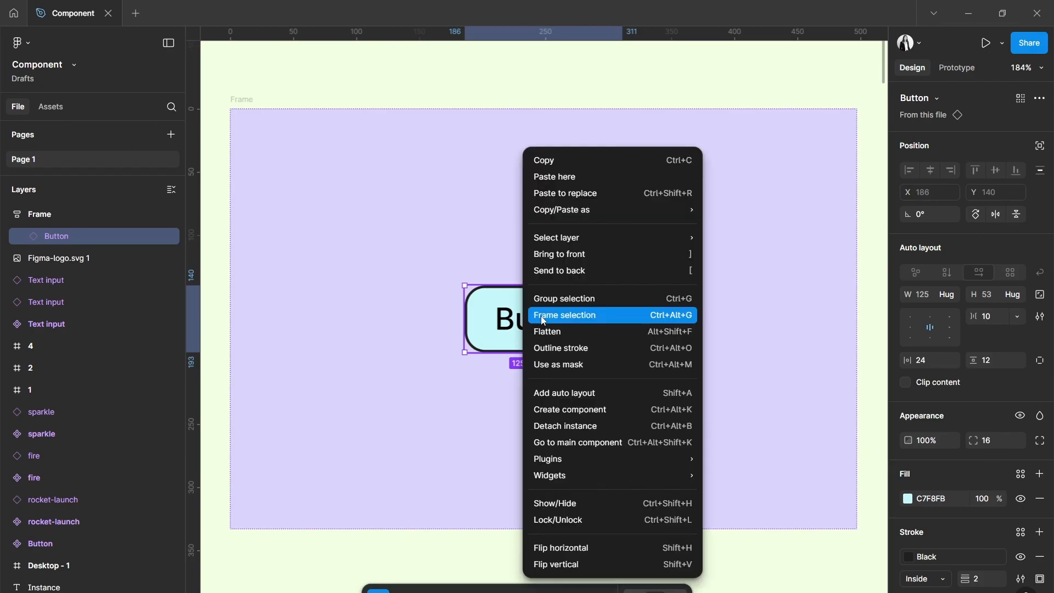
left_click(542, 440)
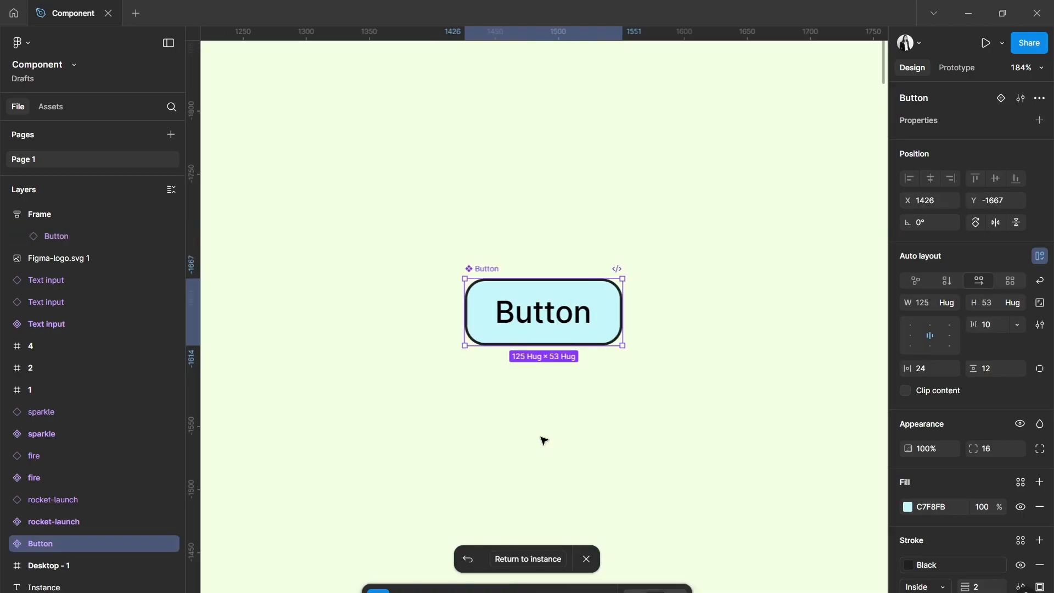
Create a text property named "Label" with the value "Button" on the main Button component.
scroll(645, 290, "up", 5)
scroll(646, 290, "down", 1)
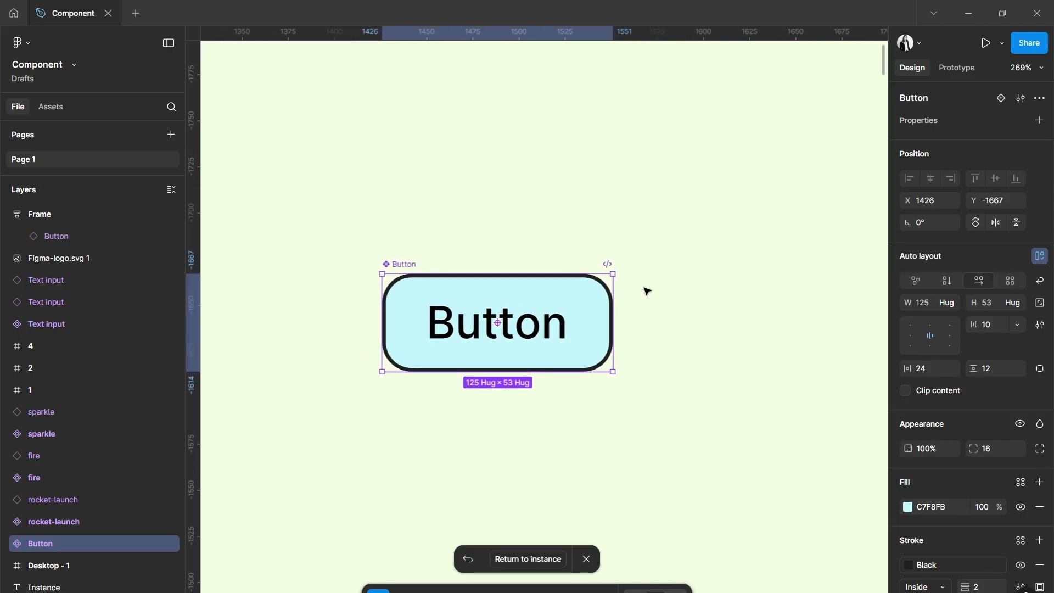
scroll(646, 290, "left", 3)
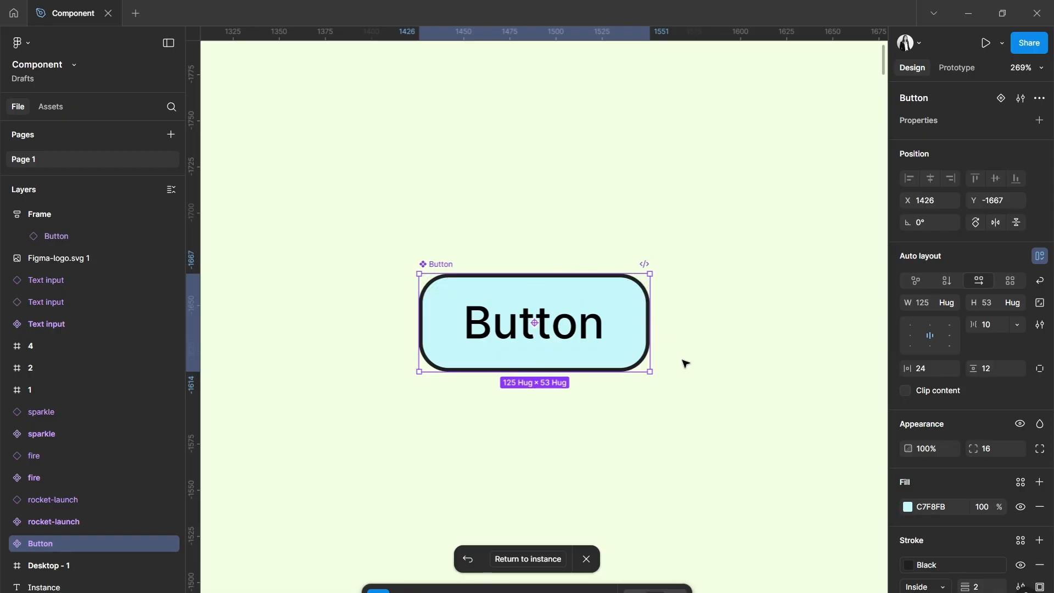
left_click(1041, 121)
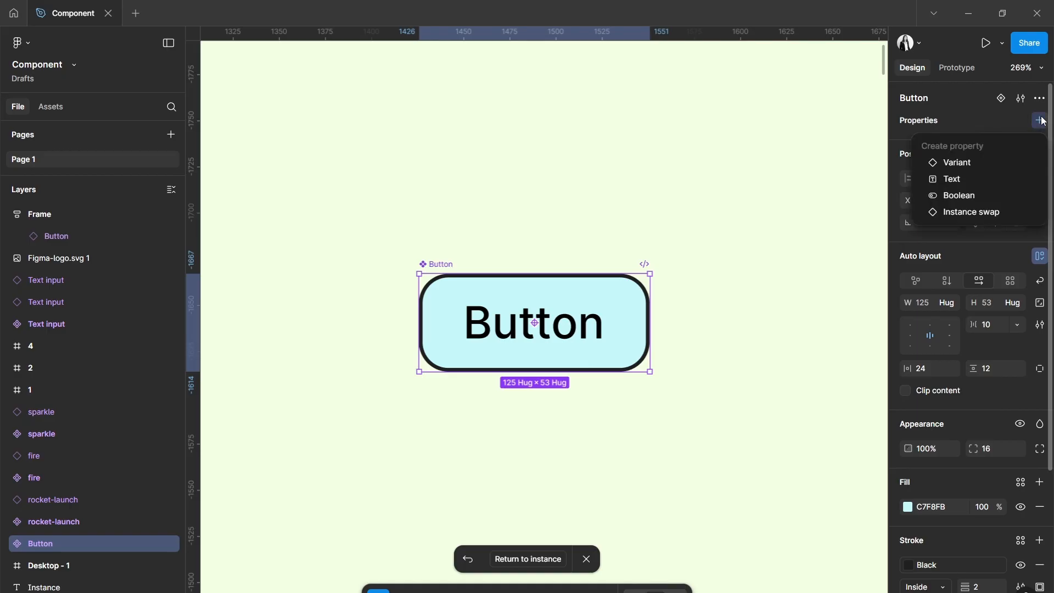
left_click(986, 180)
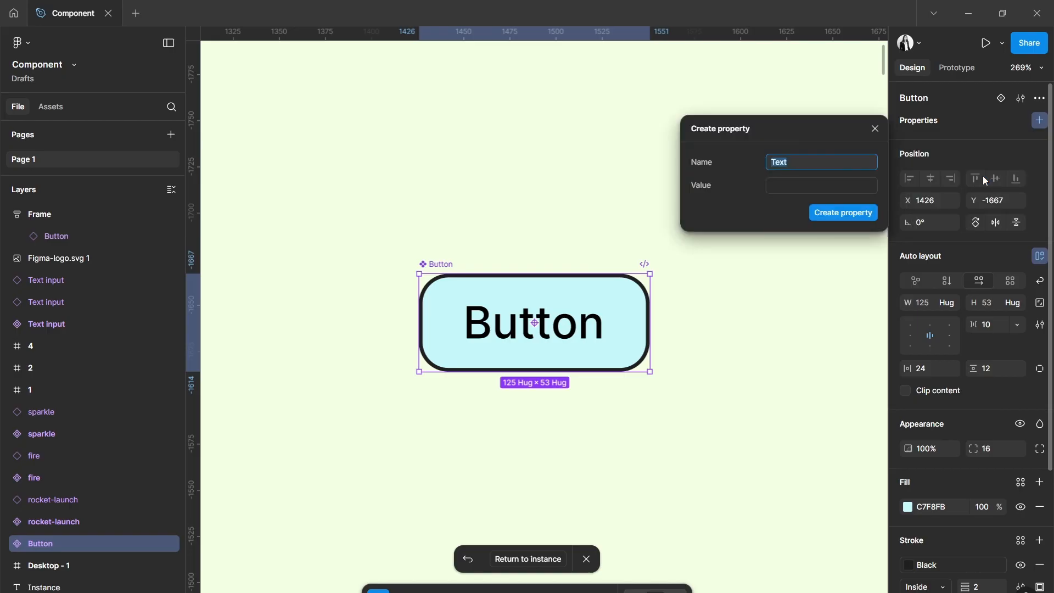
type("Label")
left_click(823, 186)
type("Button")
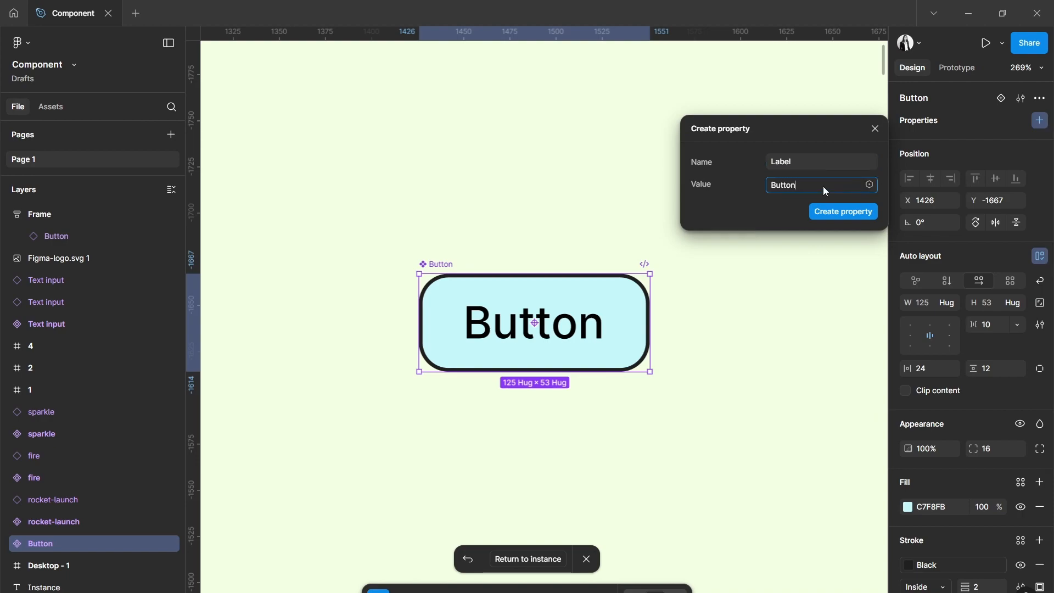
left_click(831, 213)
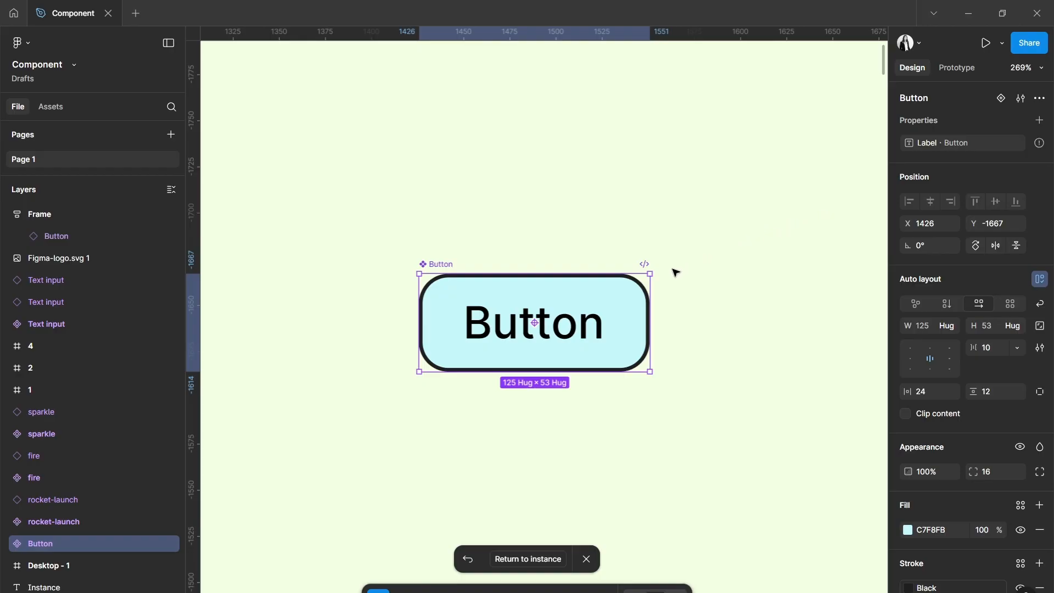
Apply the Label property to the text layer inside the main Button component.
double_click(569, 330)
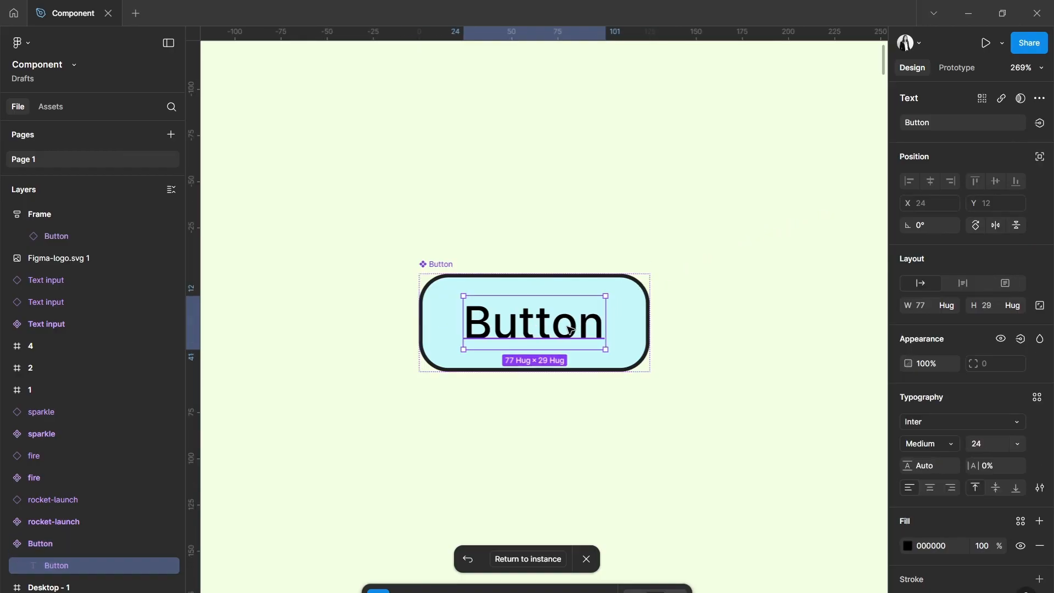
left_click(1040, 123)
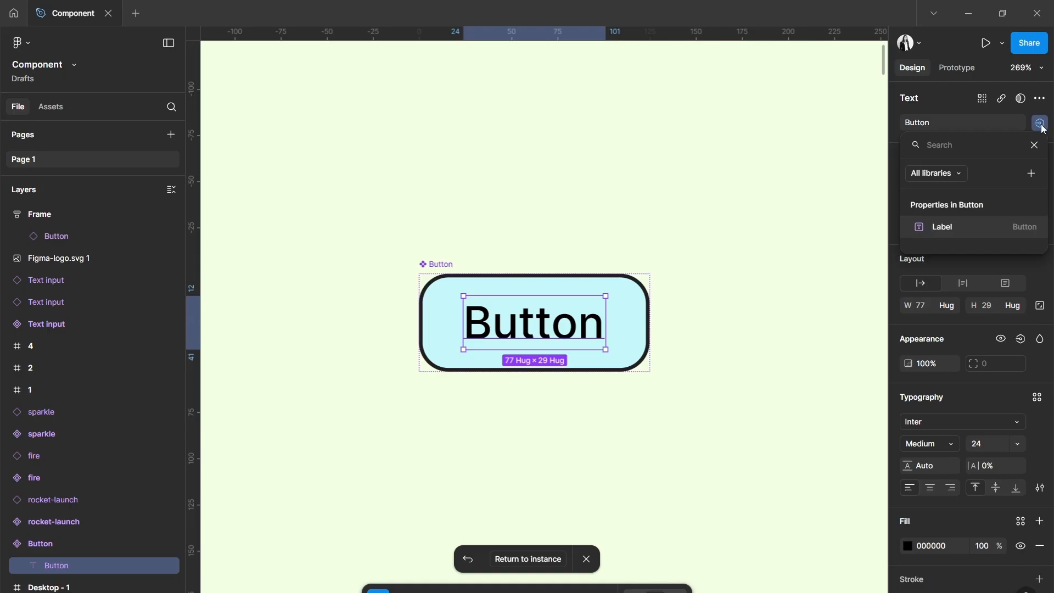
left_click(967, 227)
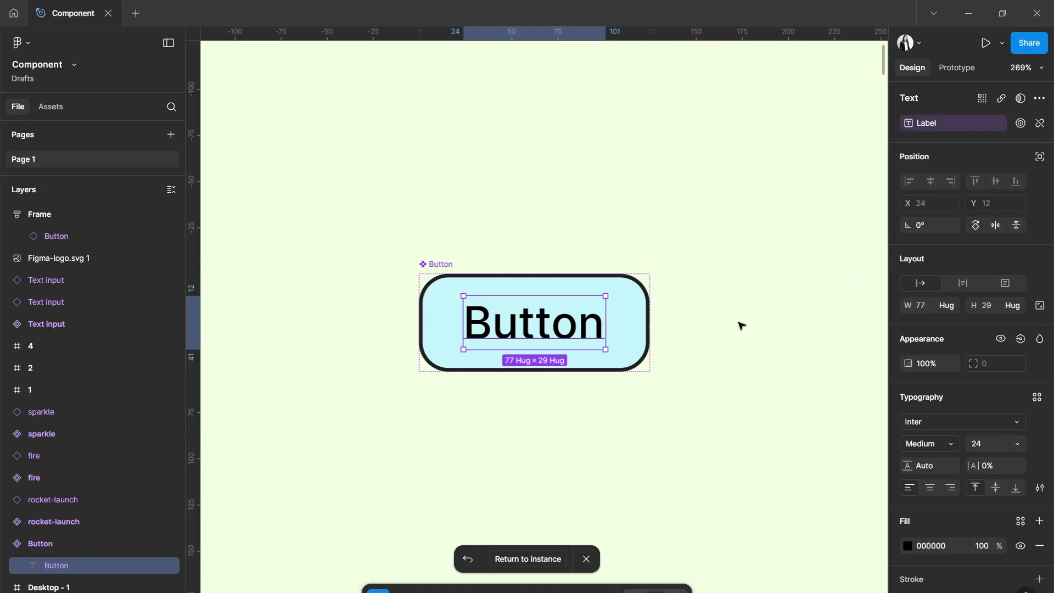
left_click(639, 360)
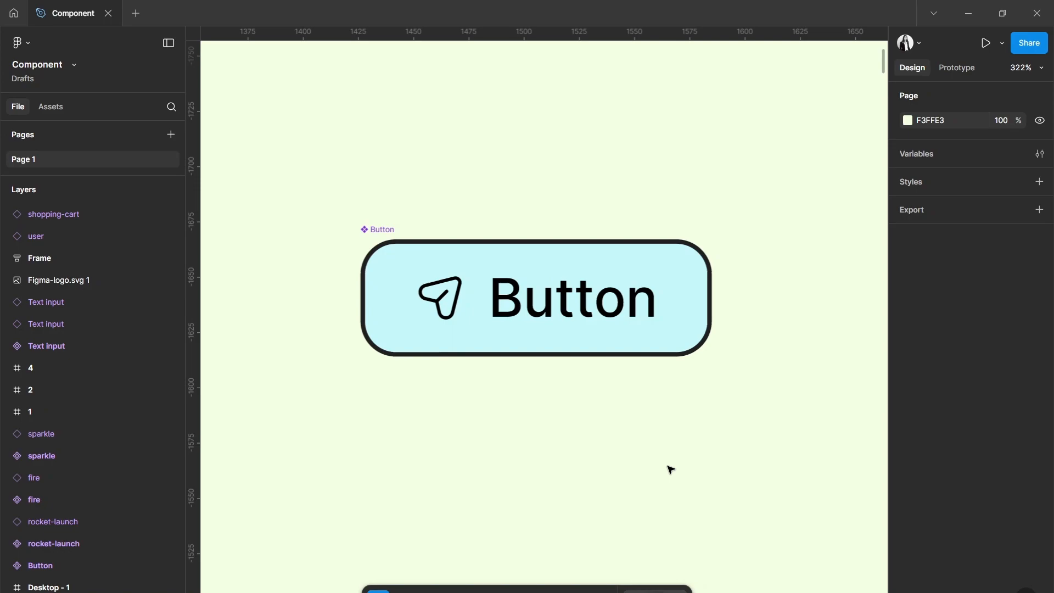
Create a boolean property named "Show Icon" with the value True on the main Button component.
left_click(586, 335)
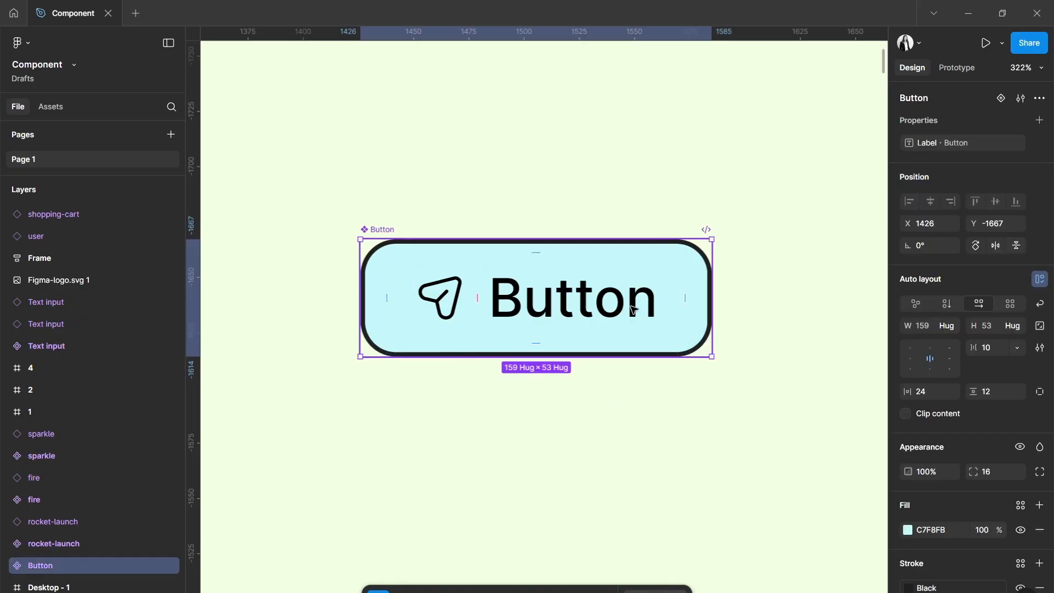
left_click(1040, 121)
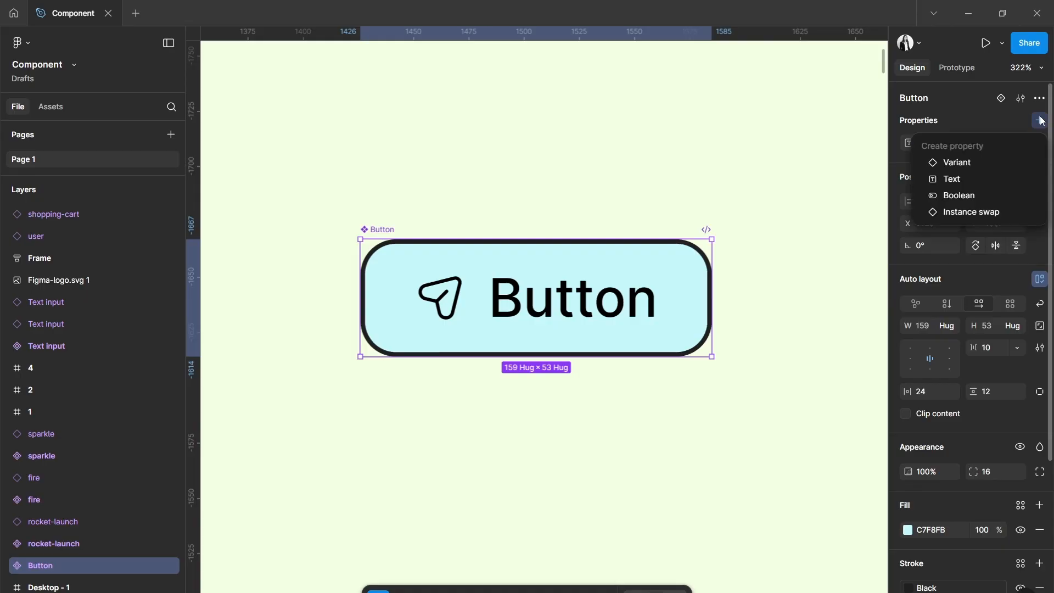
left_click(959, 195)
key("BackSpace")
type("Show Icon")
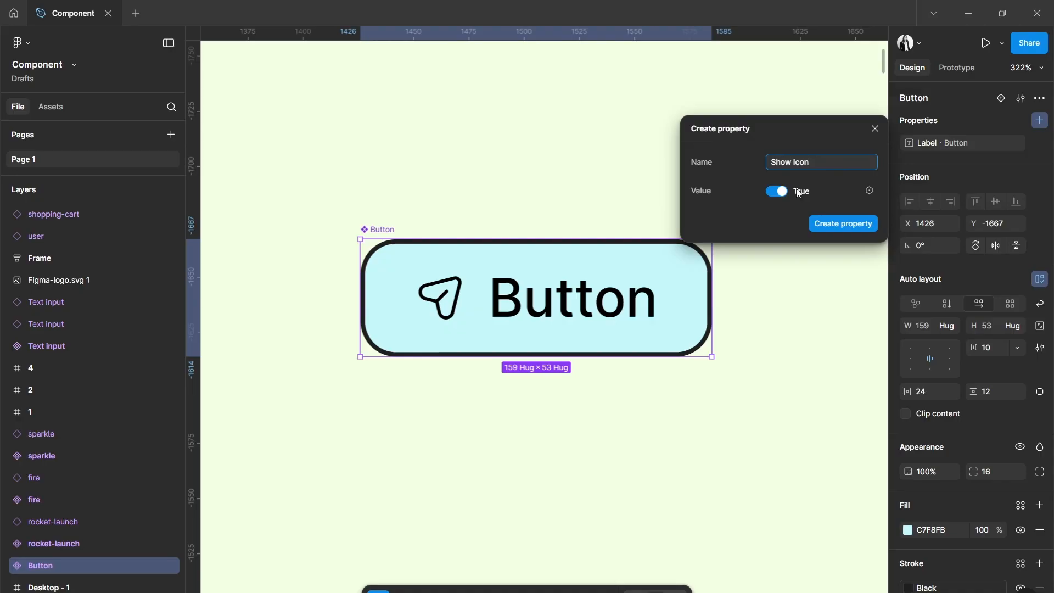
left_click(834, 224)
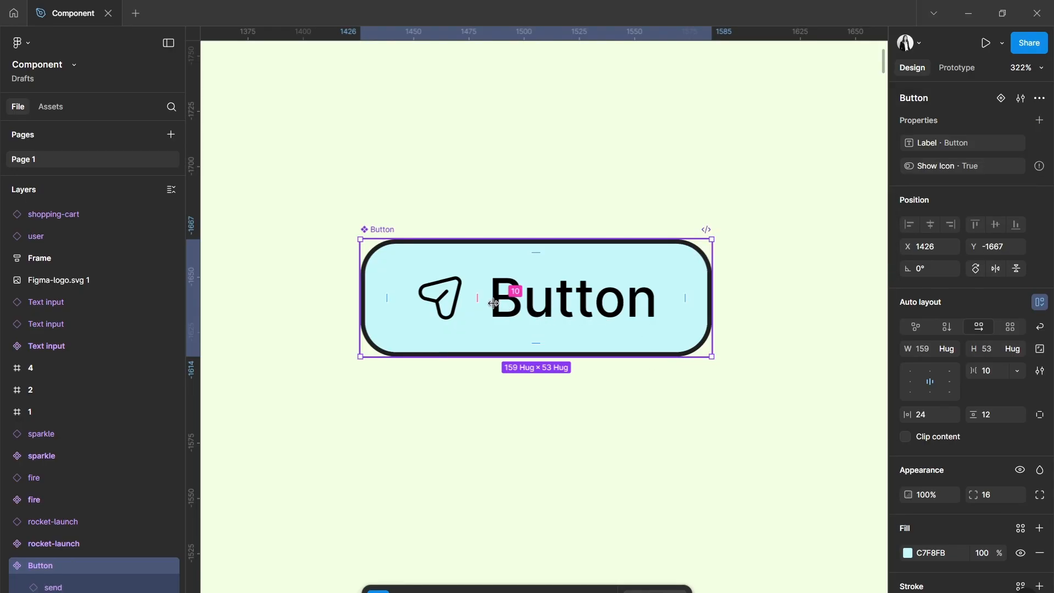
Link the visibility of the send icon inside the Button component to the Show Icon property.
left_click(439, 297)
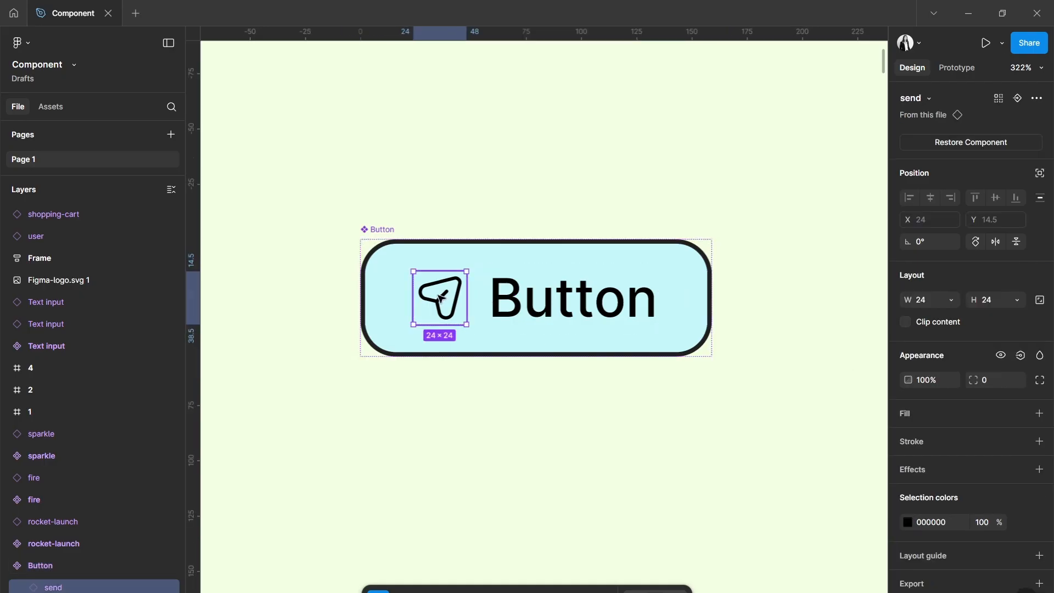
left_click(1019, 356)
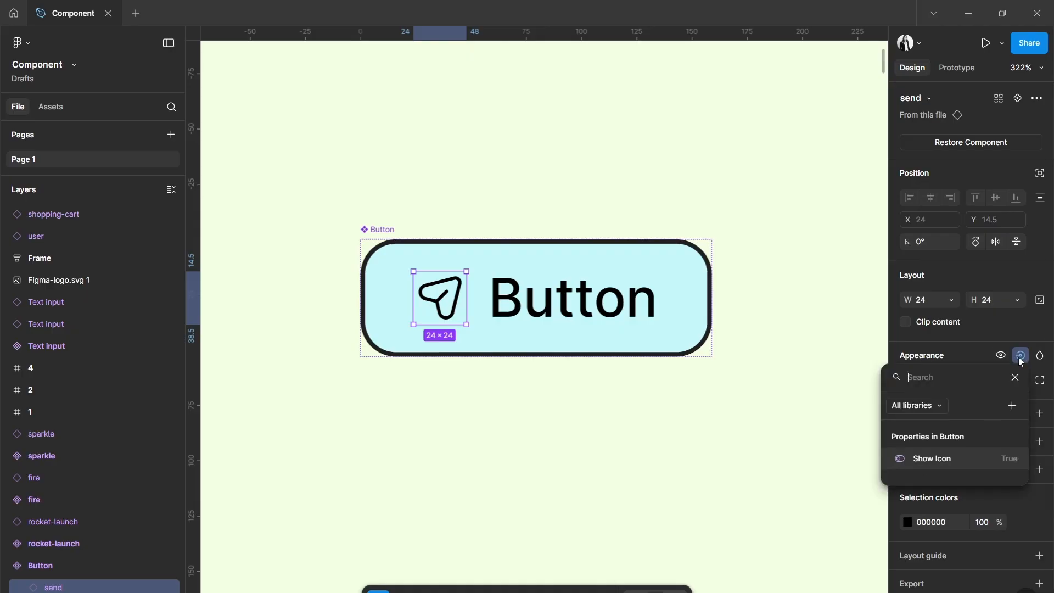
left_click(937, 462)
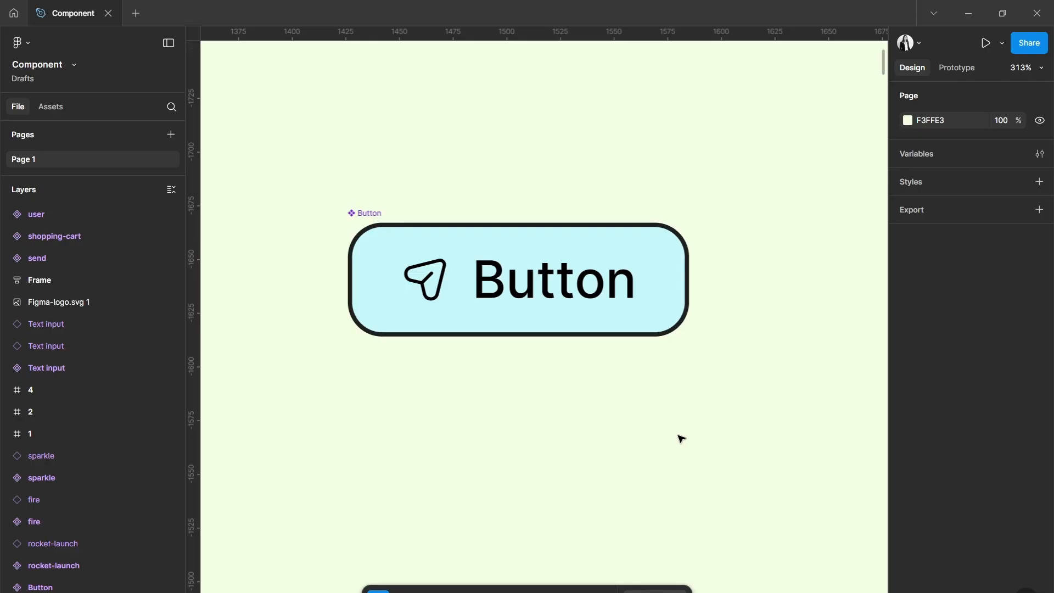
Create an instance swap property named "Icon Type" with the send icon as its value on the Button component.
left_click(599, 316)
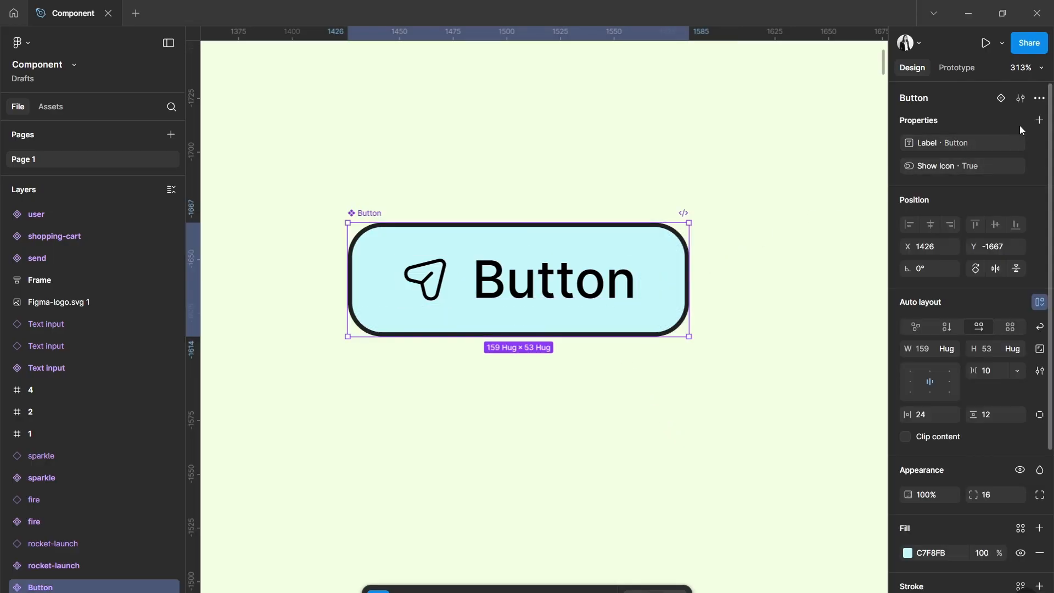
left_click(1039, 120)
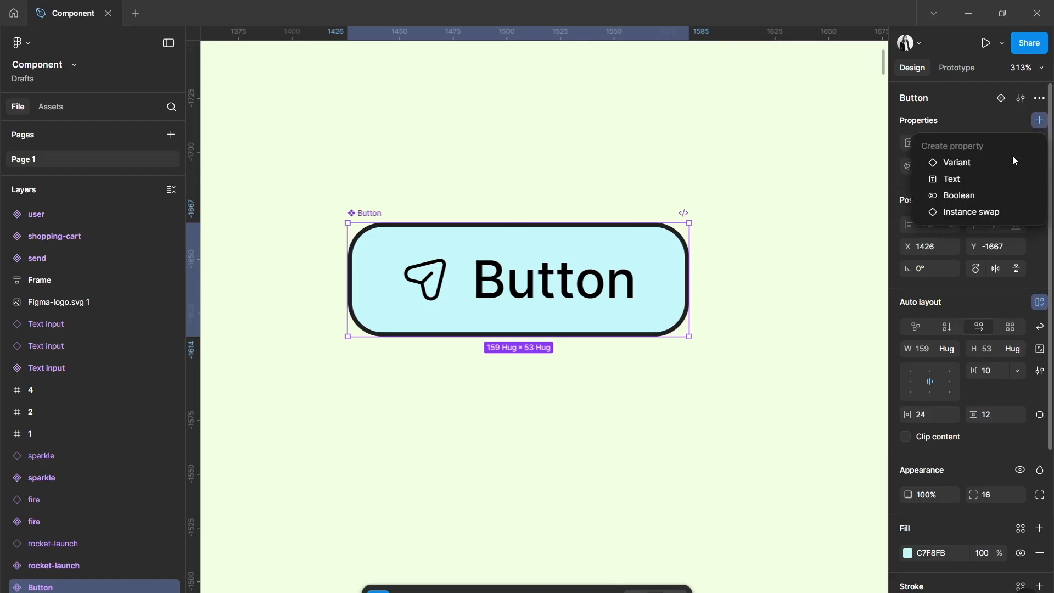
left_click(978, 213)
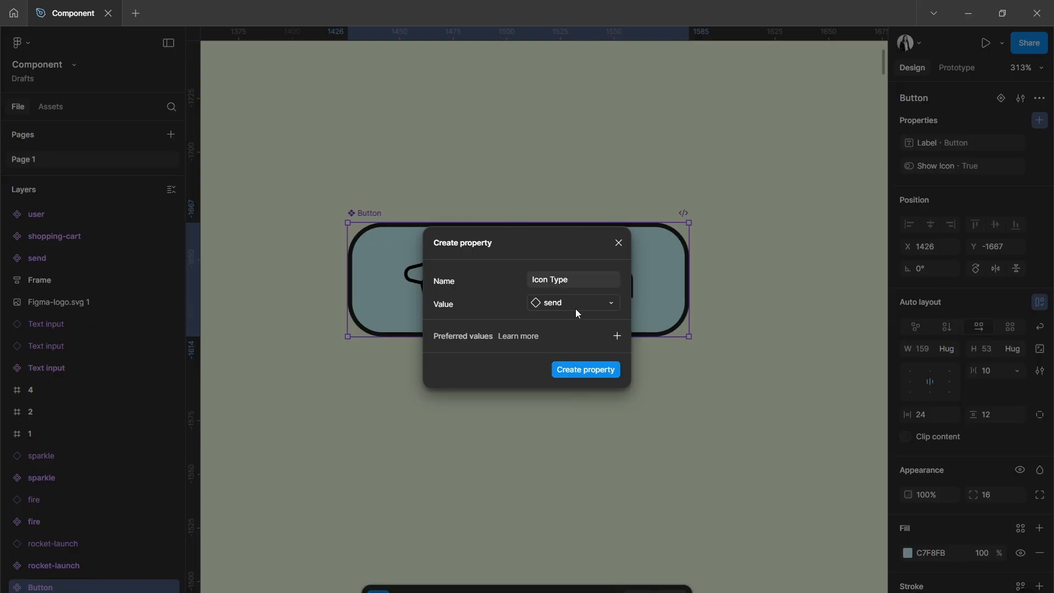
left_click(579, 369)
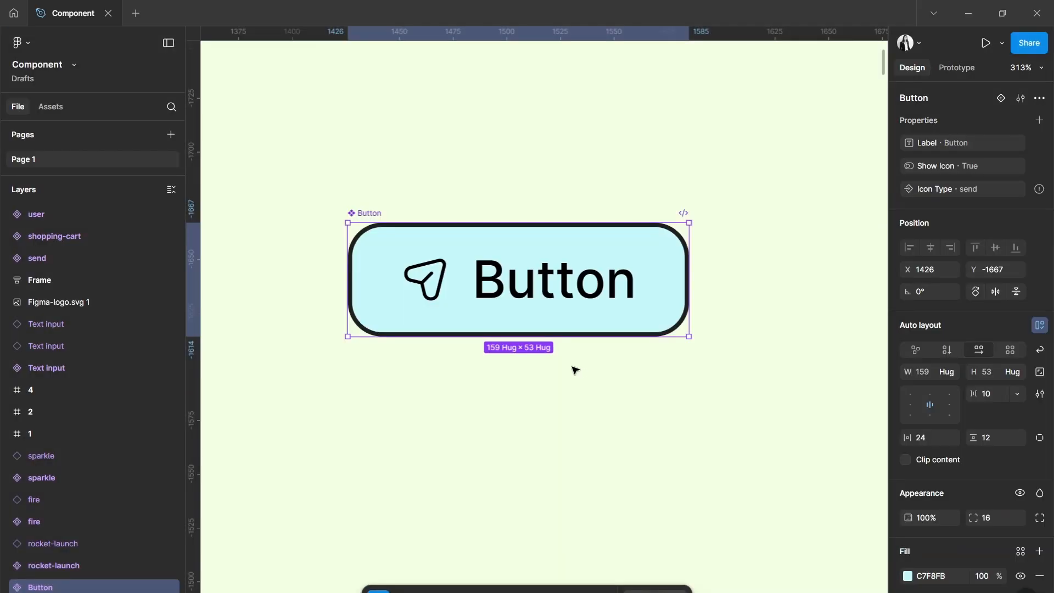
Apply the Icon Type swap property to the send icon inside the Button component, and reselect the whole component.
left_click(435, 281)
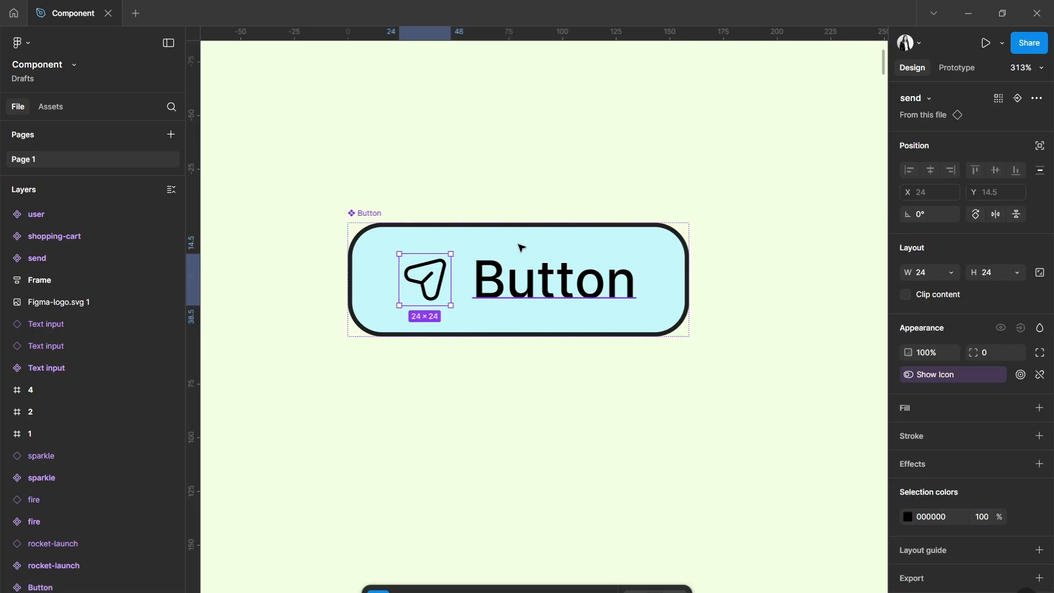
left_click(1018, 99)
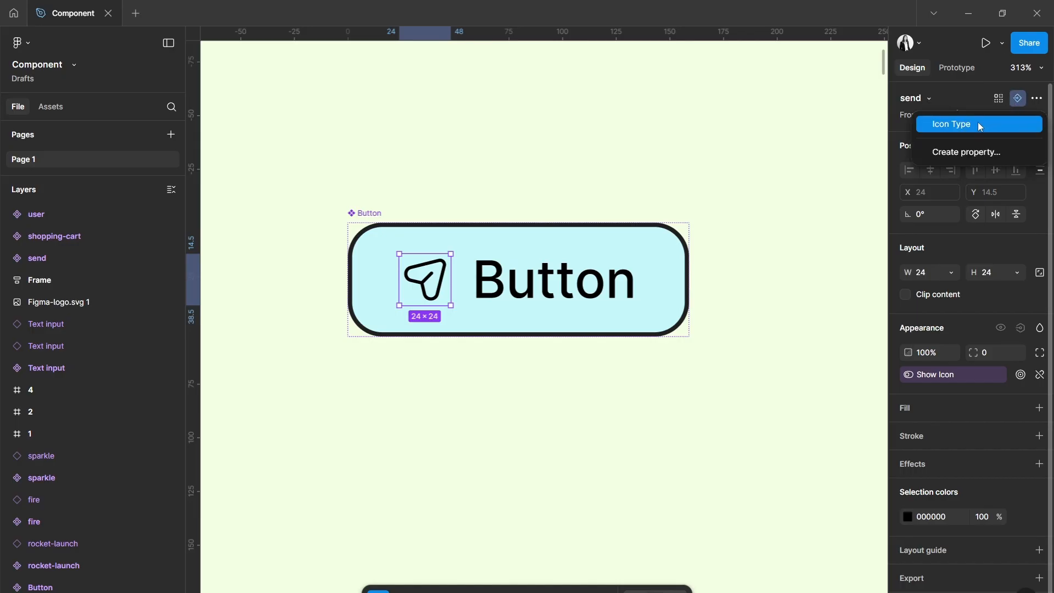
left_click(962, 125)
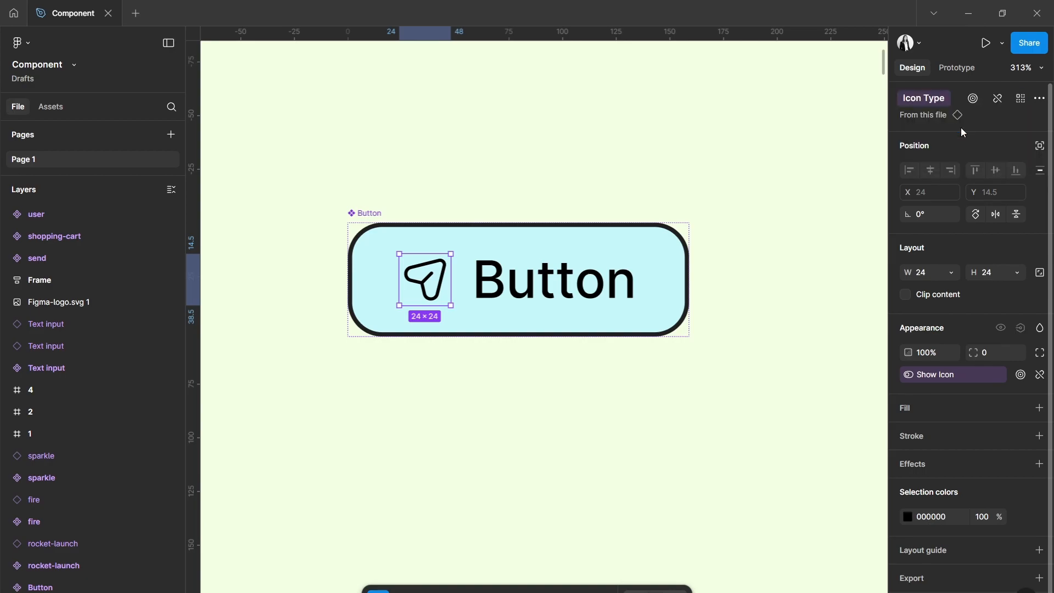
left_click(688, 279)
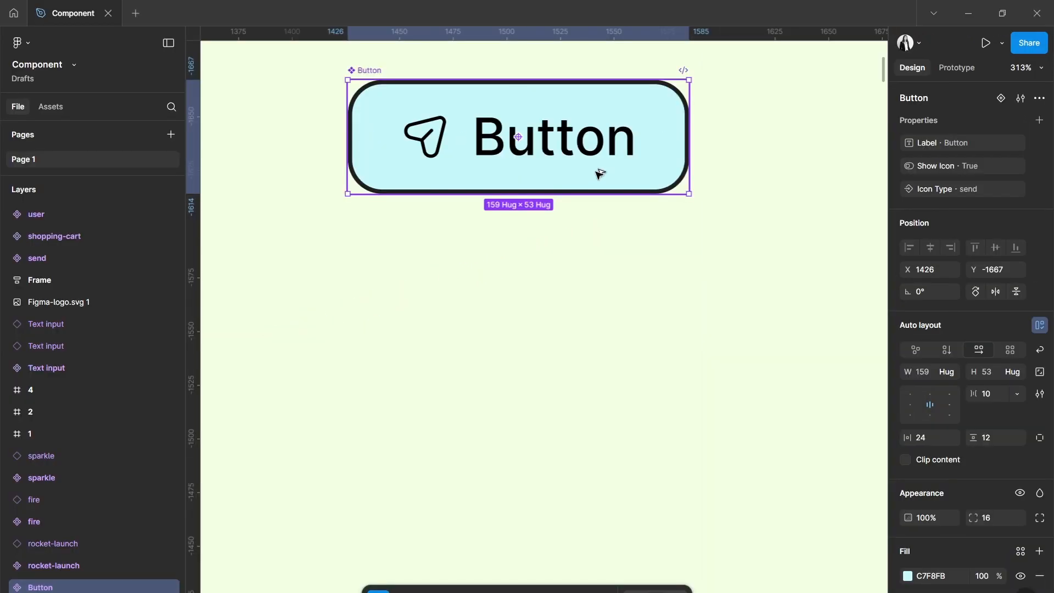
Place an instance of the Button component below the main component and set its label to "Send".
left_click_drag(598, 171, 612, 426)
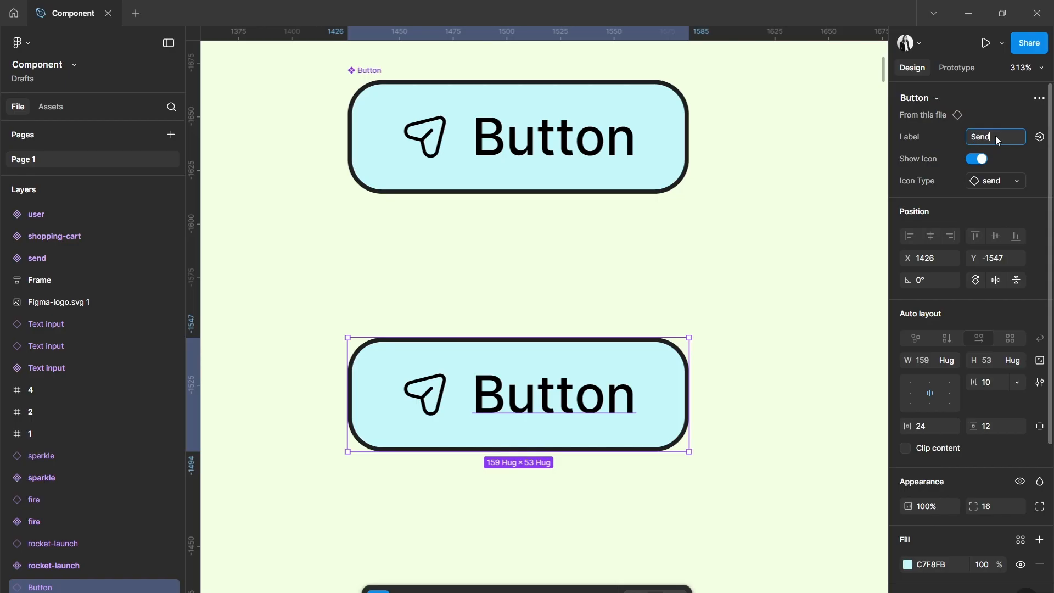
key("Return")
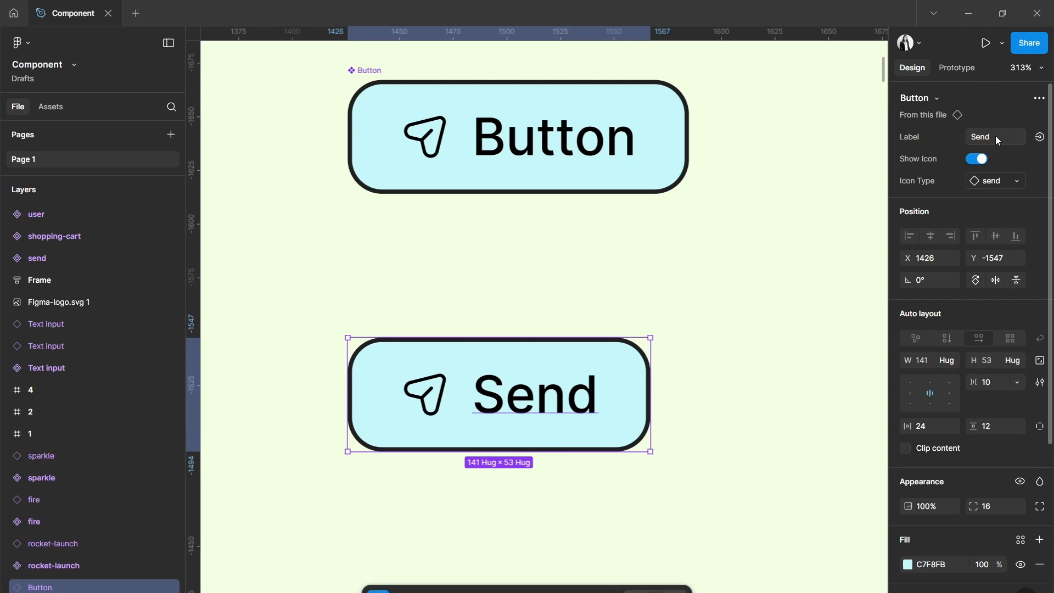
Toggle Show Icon on the Button instance and swap its icon type for shopping-cart.
left_click(977, 159)
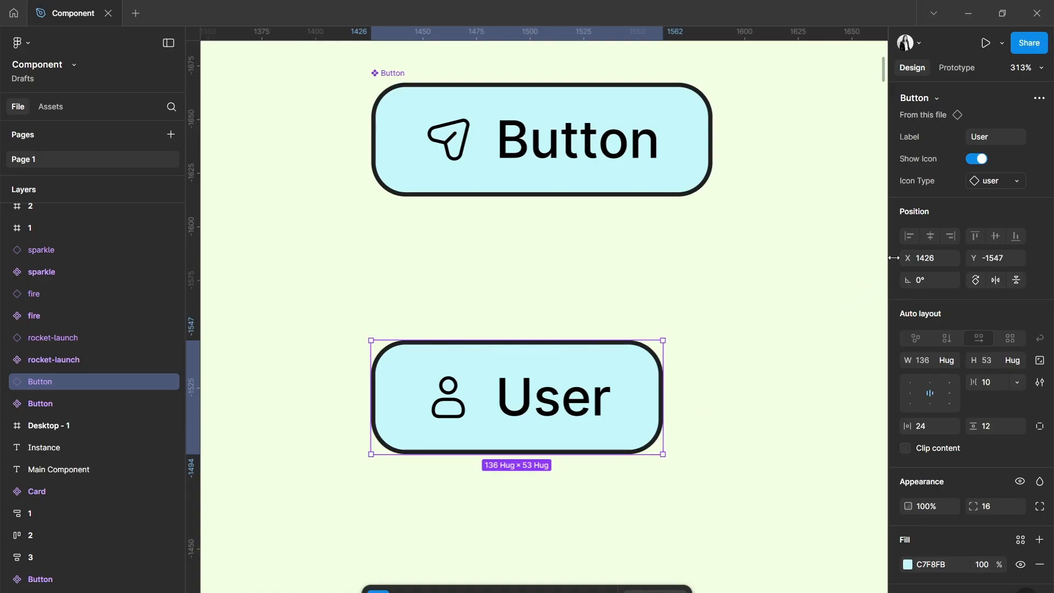
left_click(1000, 182)
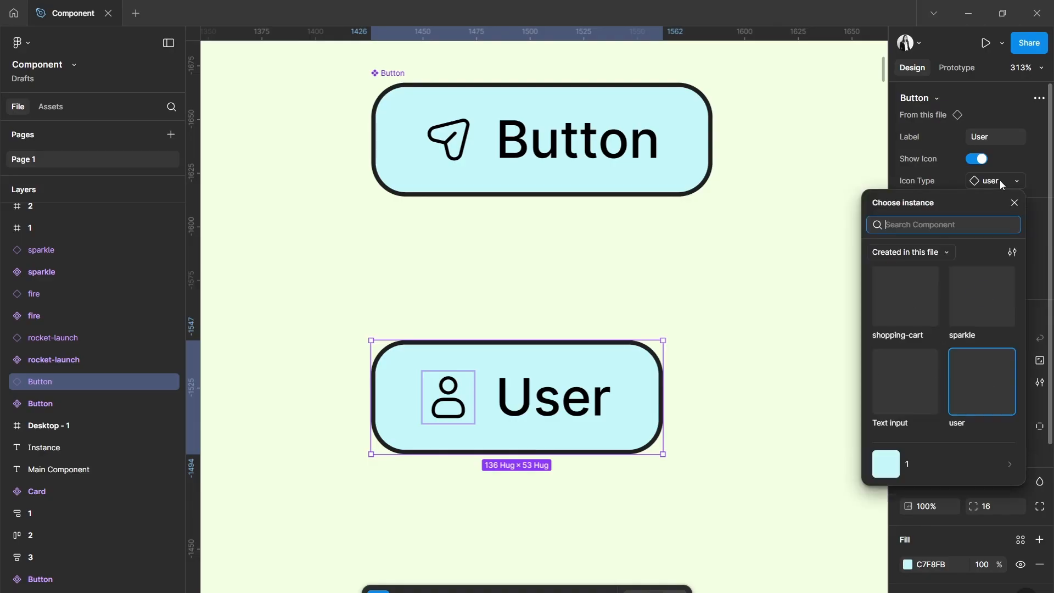
left_click(911, 299)
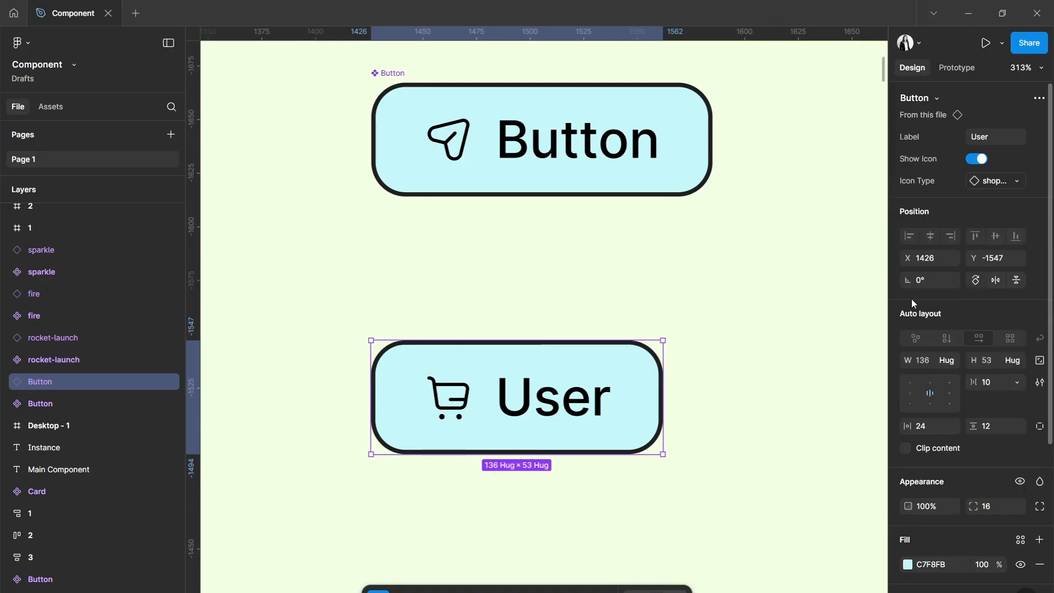